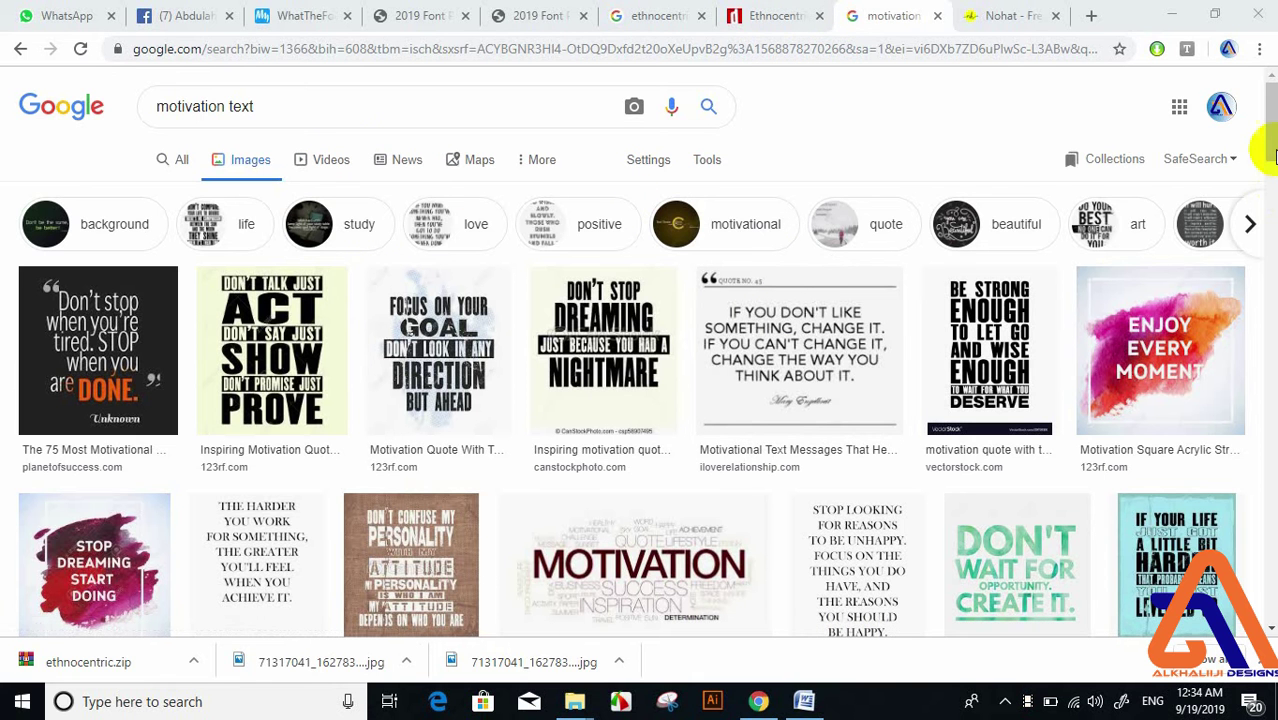
- Save the MOTIVATION word-cloud preview from Google Images to the Desktop as a PNG
{"action": "mouse_move", "coordinate": [1272, 160]}
{"action": "left_mouse_down"}
{"action": "mouse_move", "coordinate": [1268, 117]}
{"action": "mouse_move", "coordinate": [1255, 183]}
{"action": "mouse_move", "coordinate": [1187, 275]}
{"action": "mouse_move", "coordinate": [1163, 338]}
{"action": "mouse_move", "coordinate": [1150, 140]}
{"action": "left_mouse_up"}
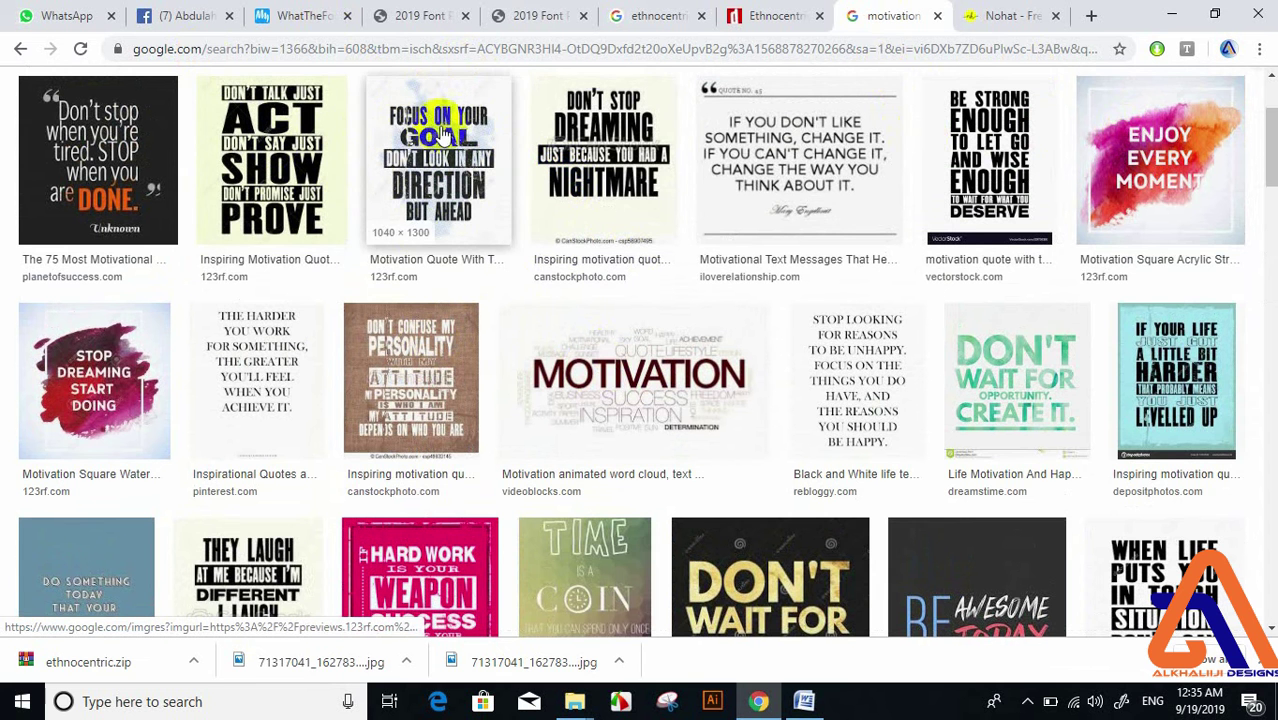
{"action": "mouse_move", "coordinate": [1270, 135]}
{"action": "left_mouse_down"}
{"action": "mouse_move", "coordinate": [1270, 100]}
{"action": "mouse_move", "coordinate": [1266, 128]}
{"action": "left_mouse_up"}
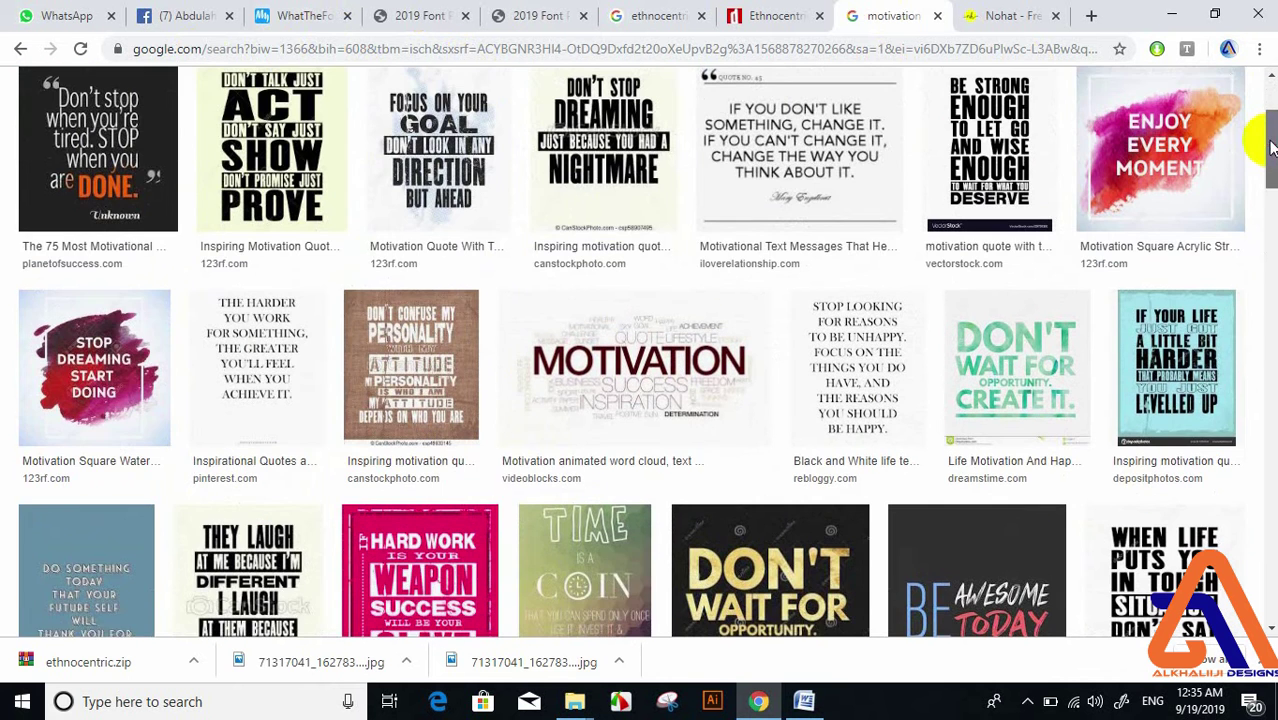
{"action": "left_click", "coordinate": [636, 345]}
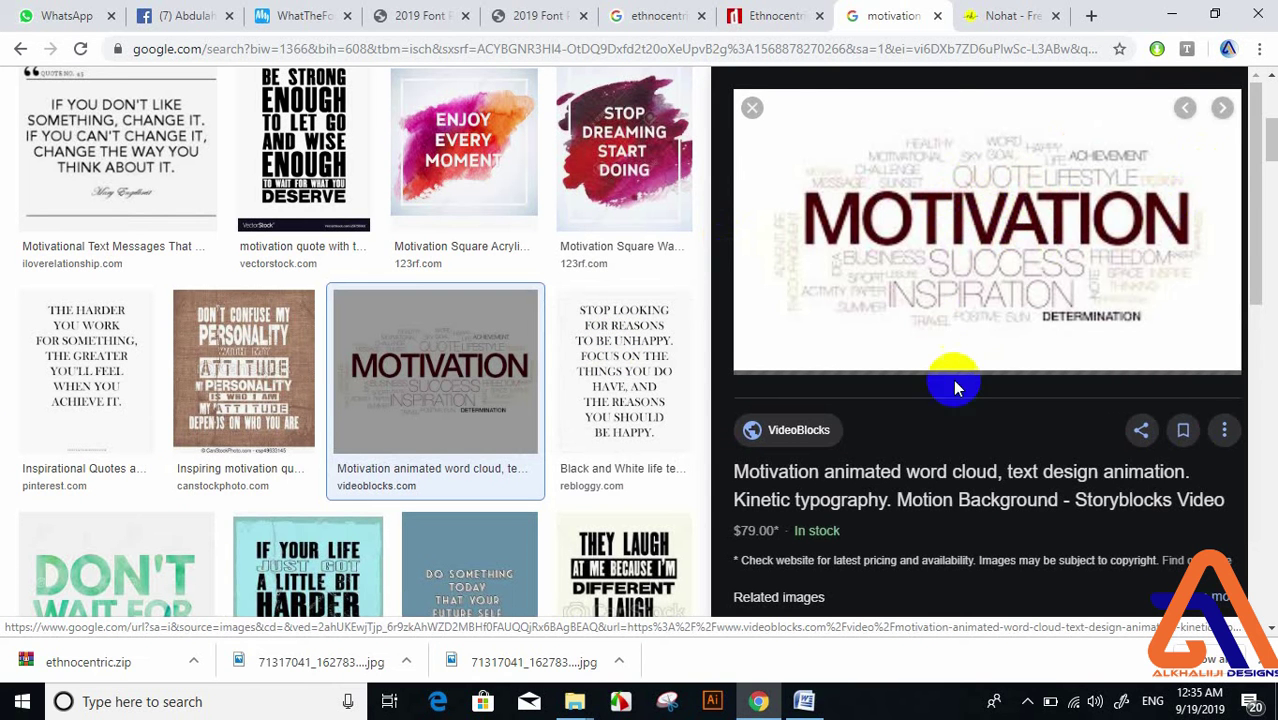
{"action": "right_click", "coordinate": [965, 220]}
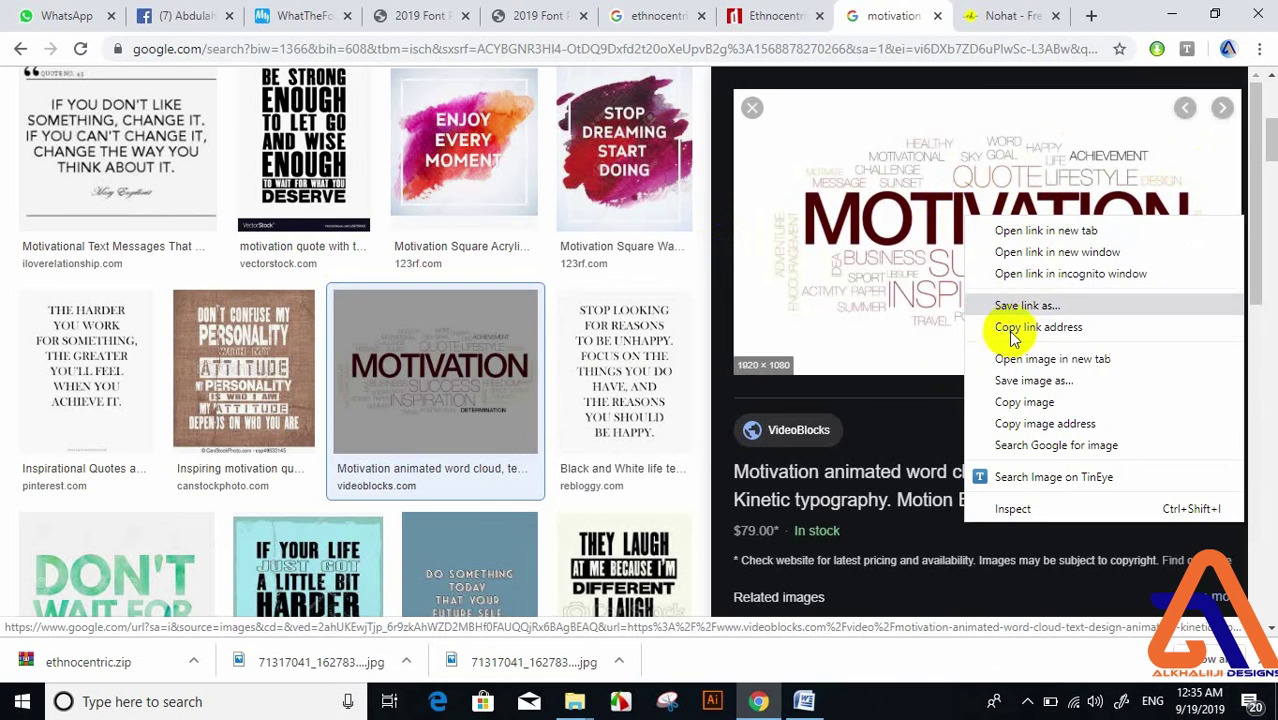
{"action": "left_click", "coordinate": [1025, 385]}
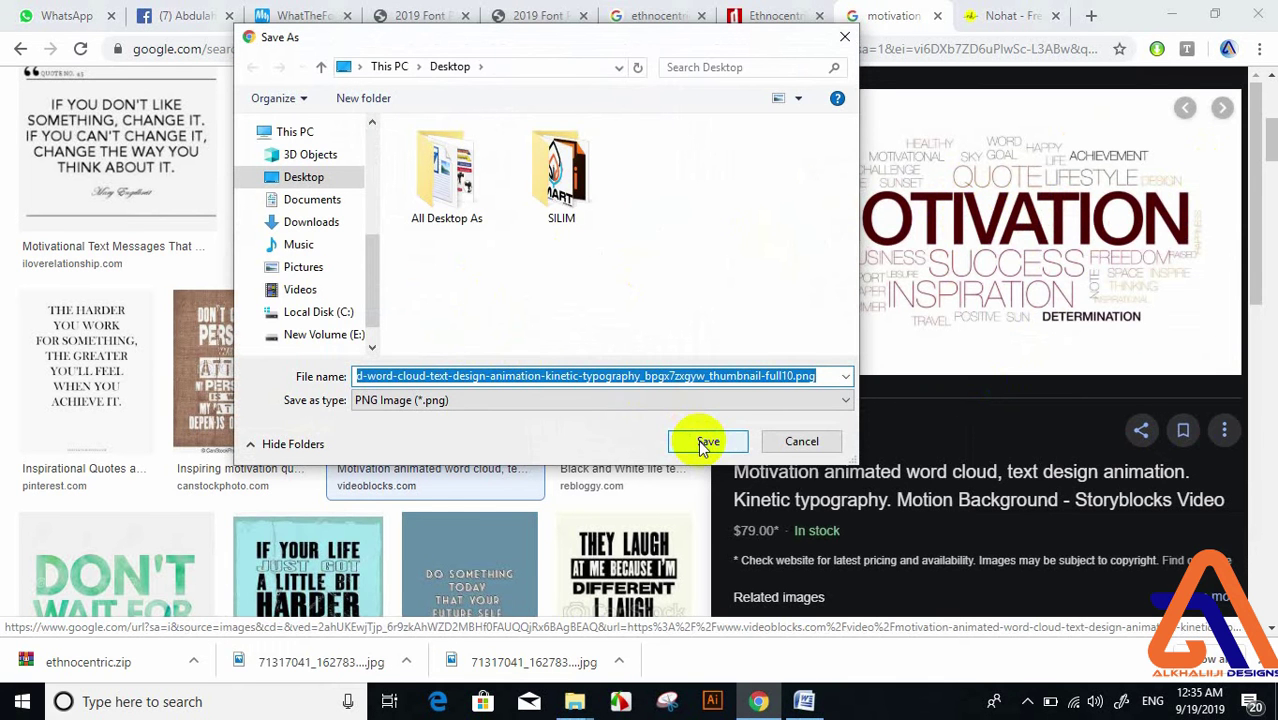
{"action": "left_click", "coordinate": [707, 443]}
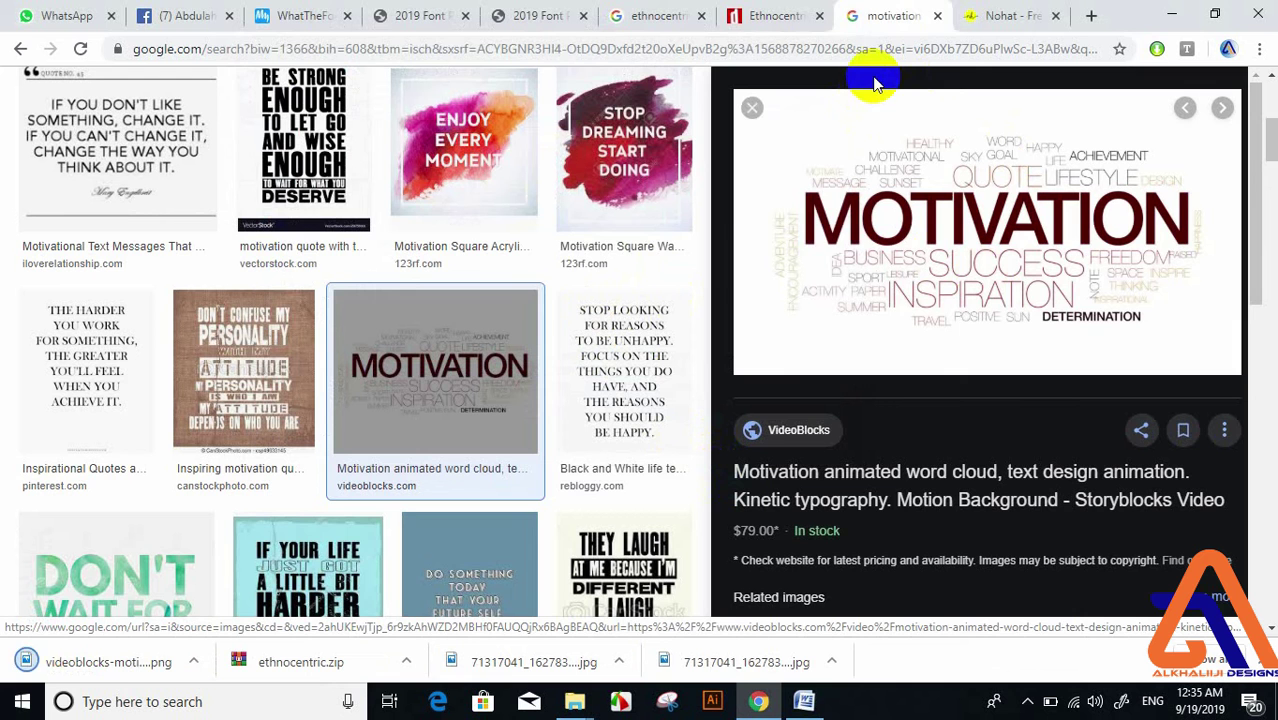
- In the WhatTheFont tab, go to myfonts.com and open WhatTheFont from its menu
{"action": "left_click", "coordinate": [288, 10]}
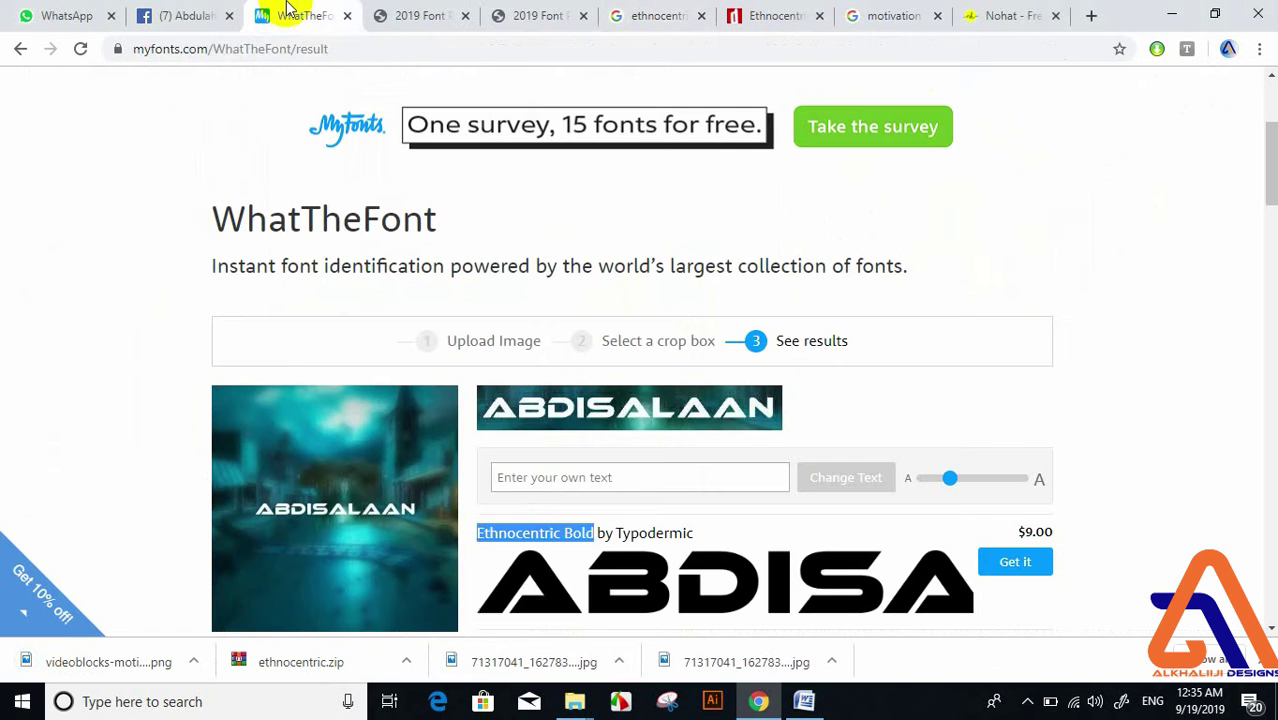
{"action": "left_click", "coordinate": [205, 49]}
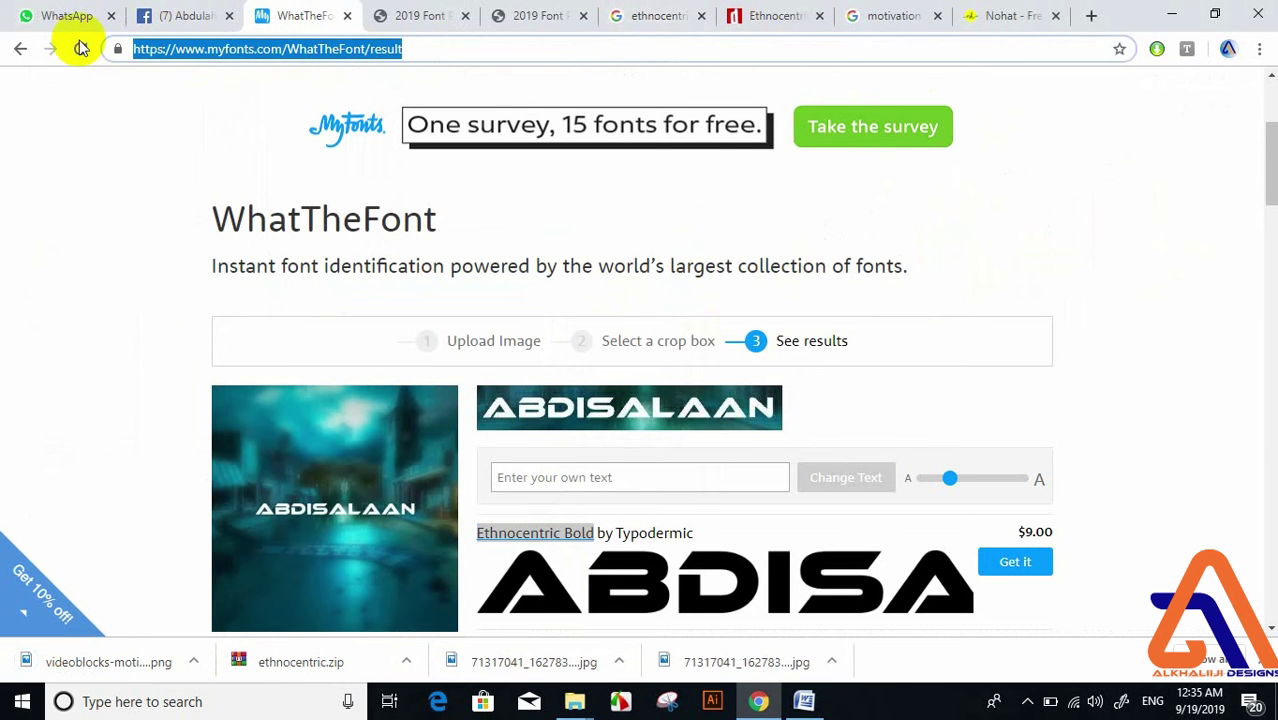
{"action": "type", "text": "myfonts.com"}
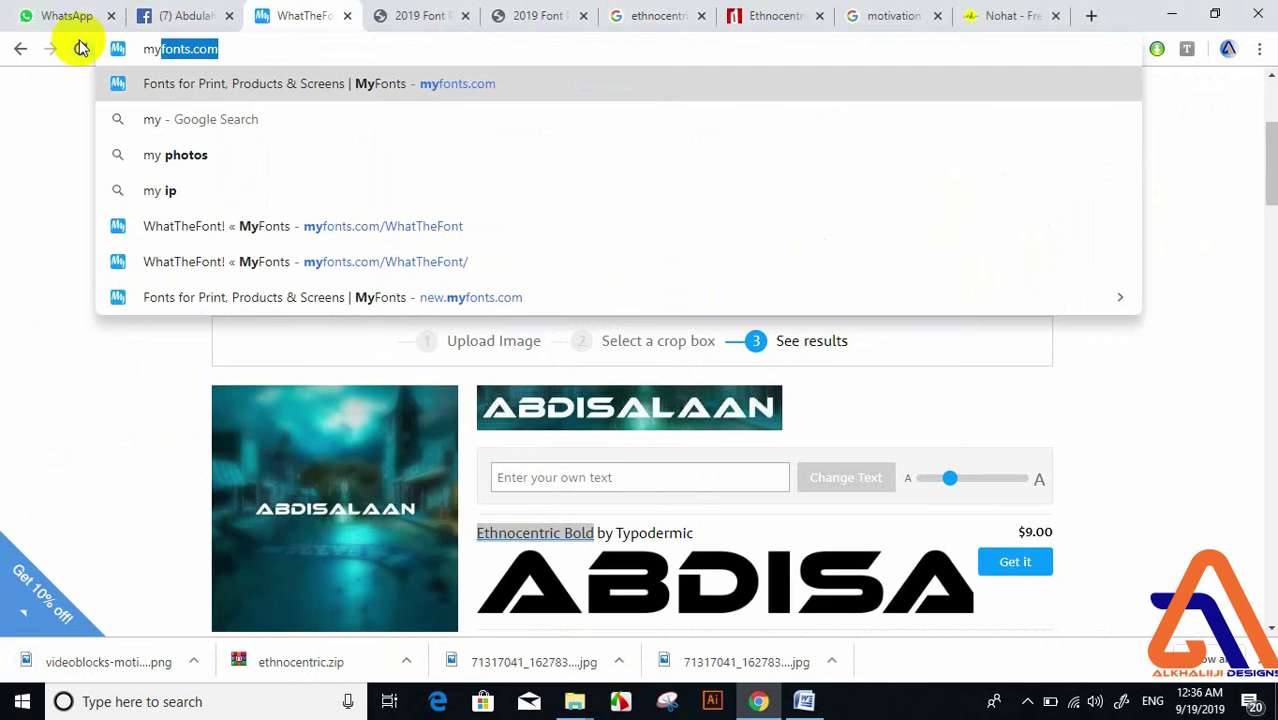
{"action": "key", "text": "Return"}
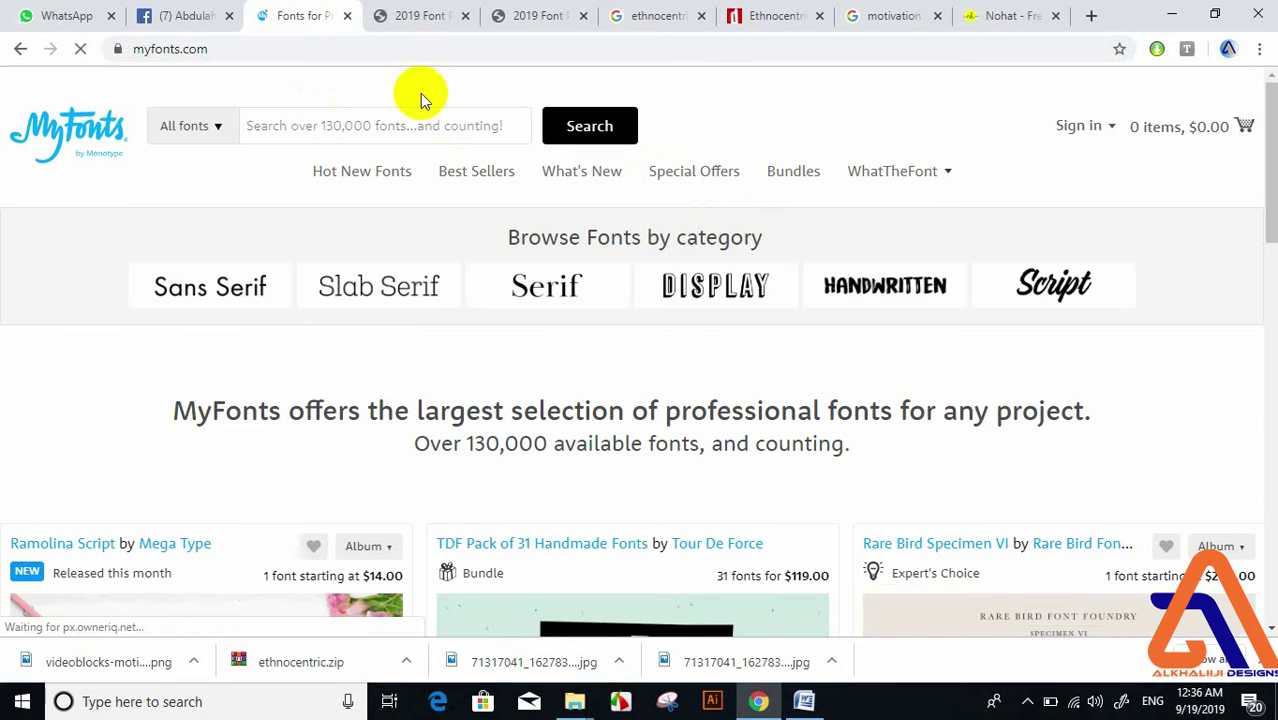
{"action": "mouse_move", "coordinate": [945, 172]}
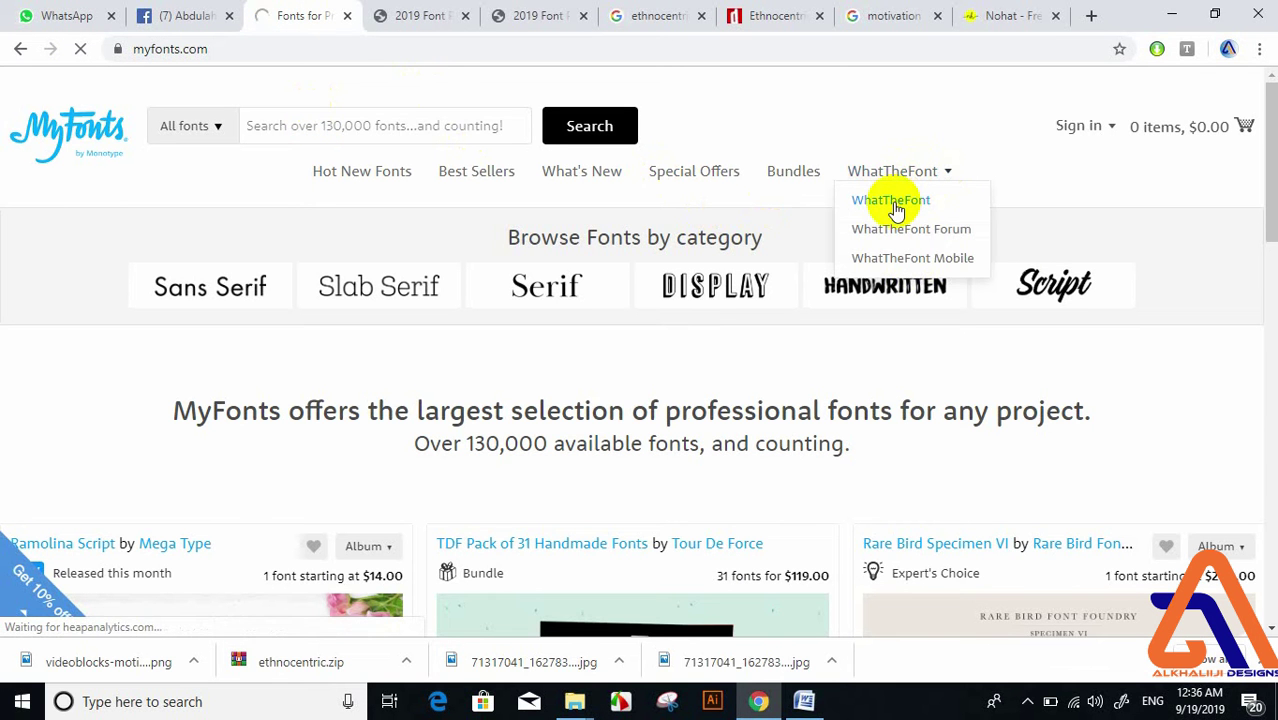
{"action": "left_click", "coordinate": [893, 203]}
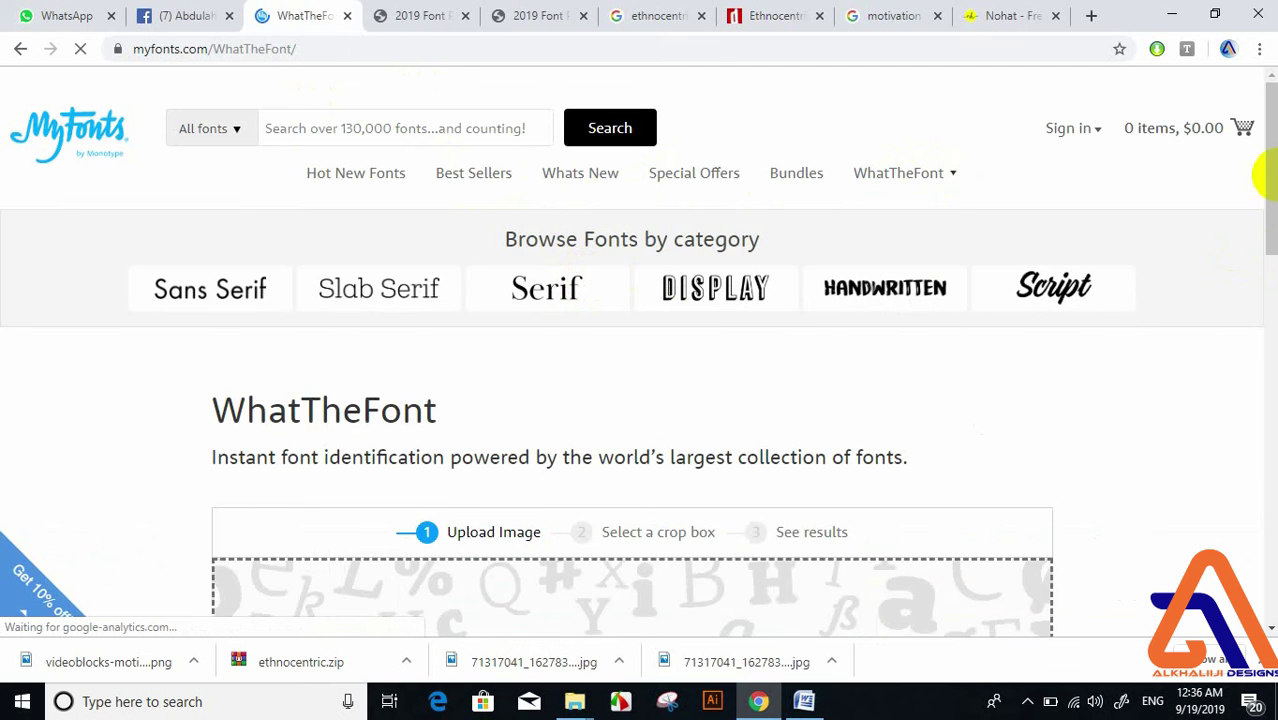
- Upload the saved videoblocks-motivation image to WhatTheFont
{"action": "left_click_drag", "start_coordinate": [1266, 172], "coordinate": [1258, 268]}
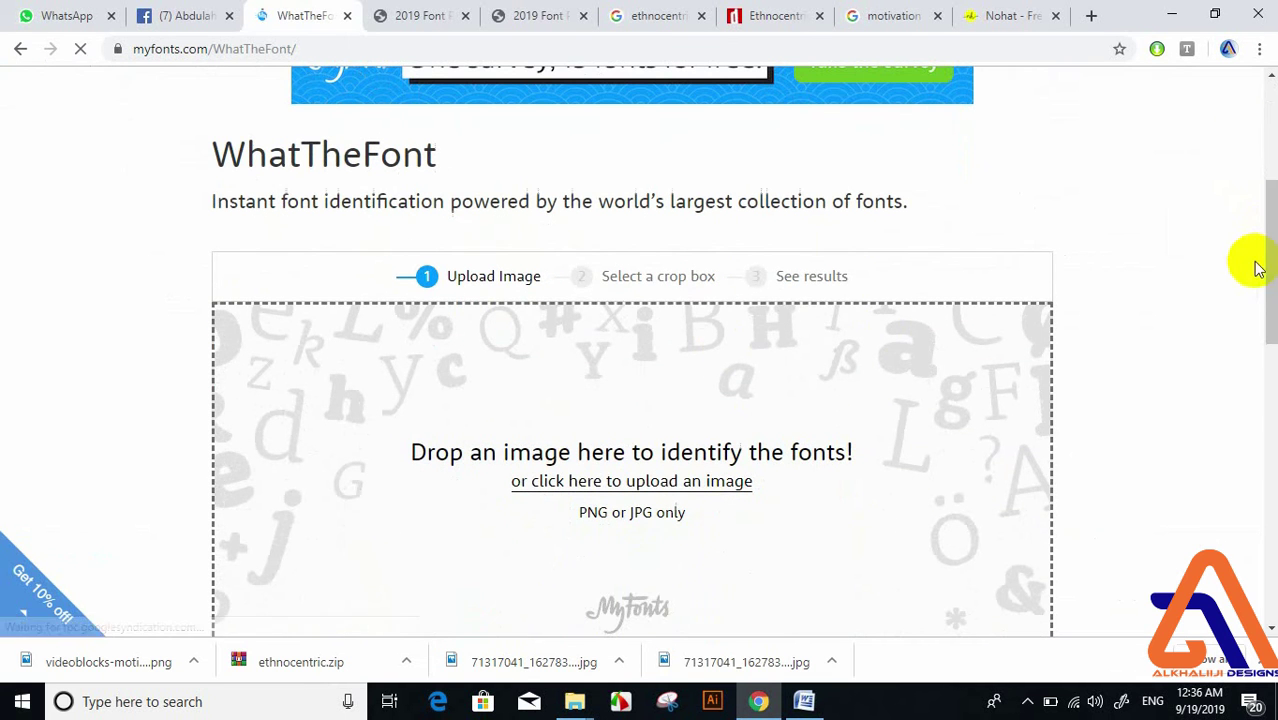
{"action": "left_click", "coordinate": [665, 486]}
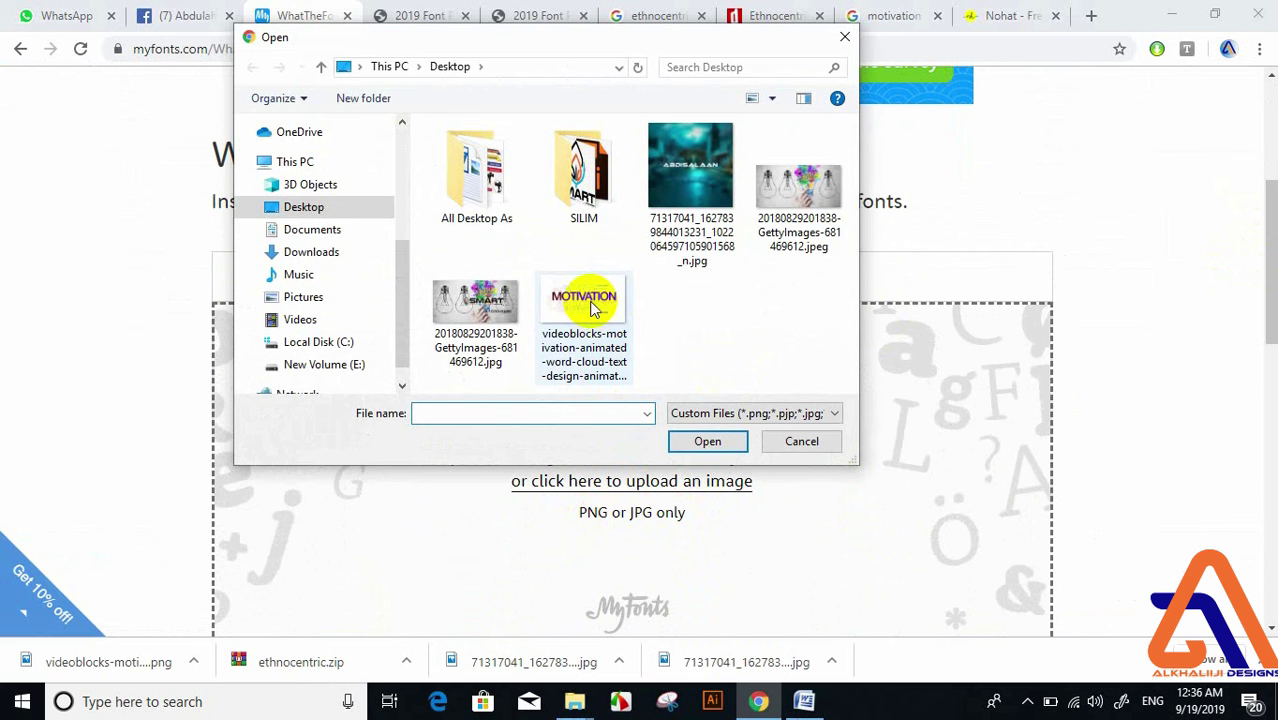
{"action": "left_click", "coordinate": [592, 310]}
{"action": "left_click", "coordinate": [707, 442]}
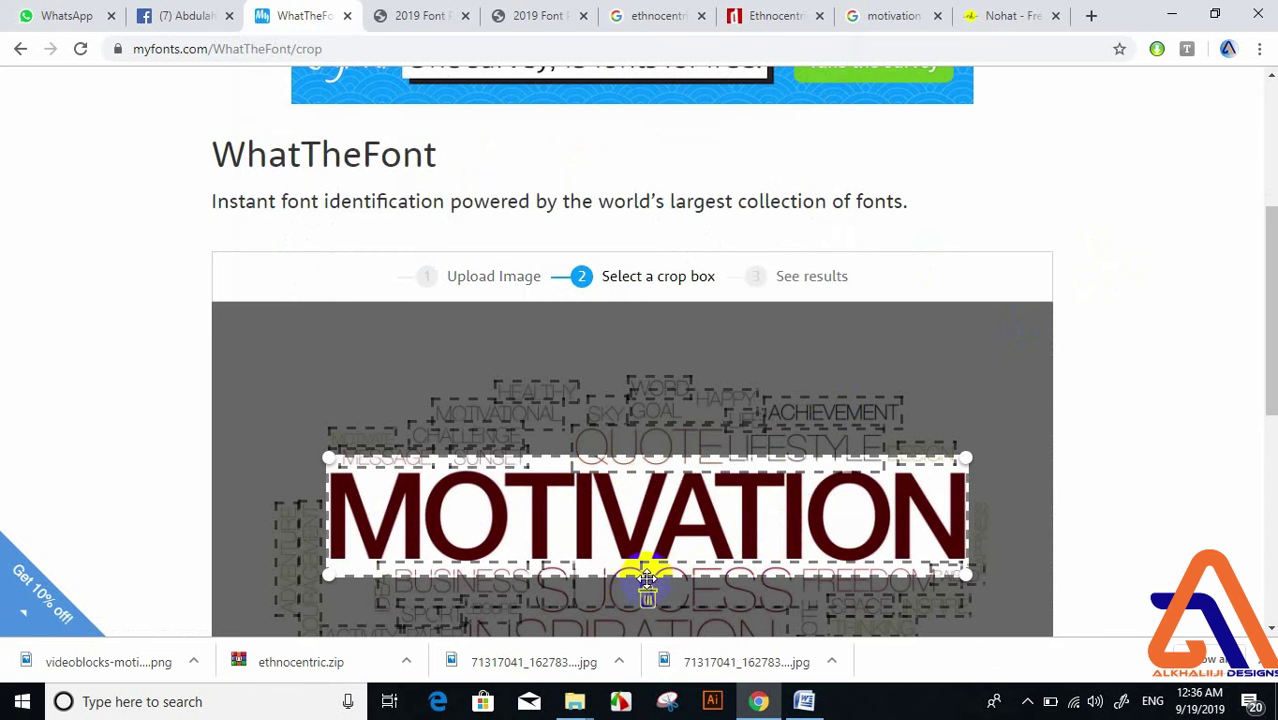
- Draw the crop box tightly around the word MOTIVATION
{"action": "left_click_drag", "start_coordinate": [647, 572], "coordinate": [312, 486]}
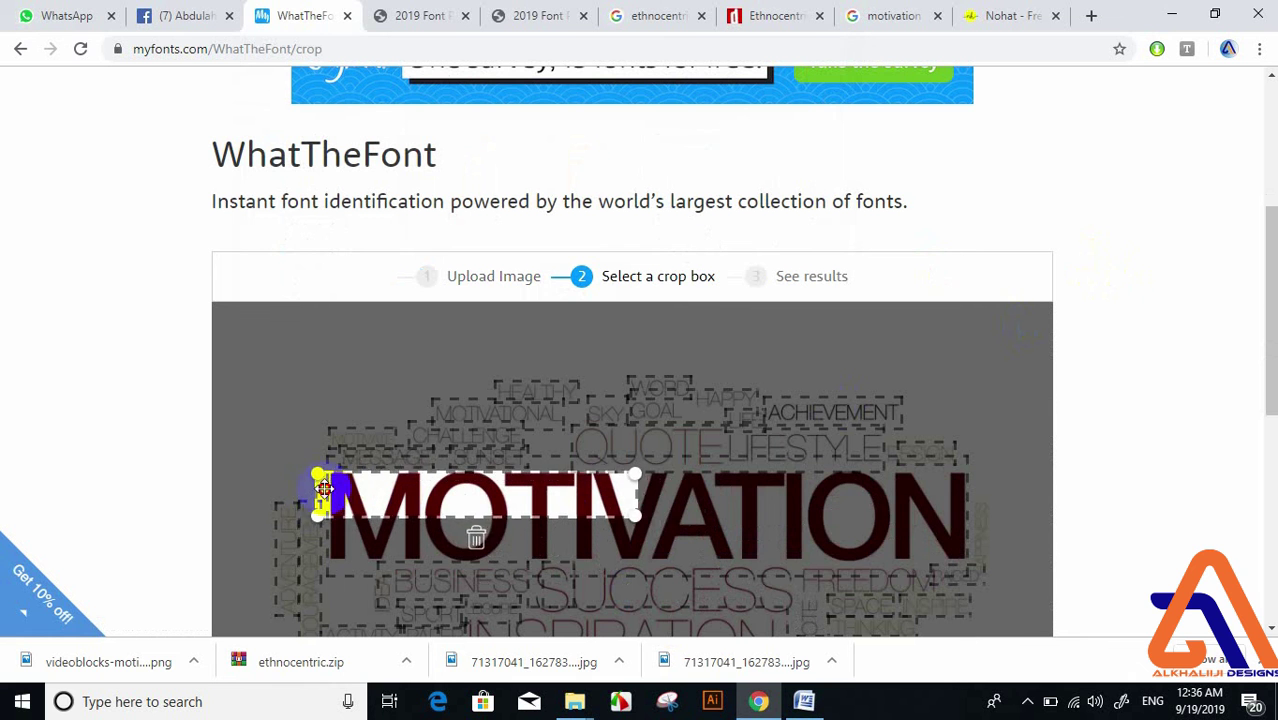
{"action": "left_click_drag", "start_coordinate": [645, 515], "coordinate": [968, 562]}
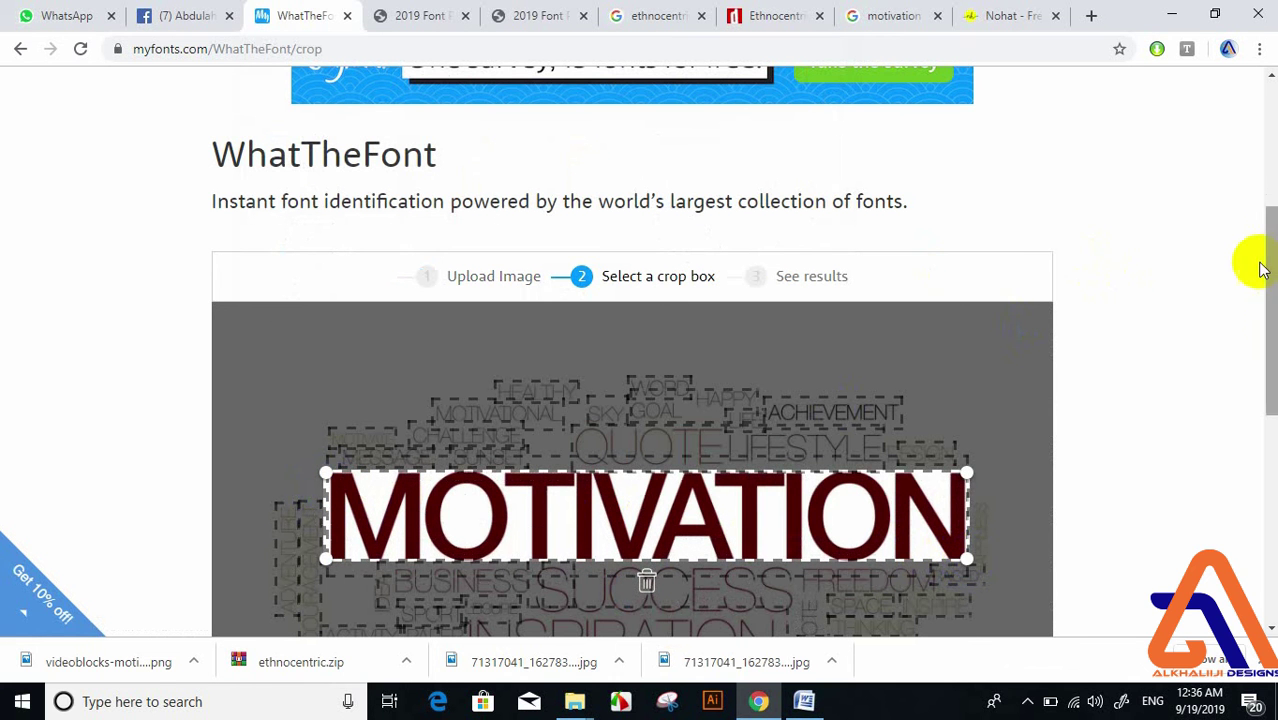
{"action": "left_click_drag", "start_coordinate": [1272, 258], "coordinate": [1264, 400]}
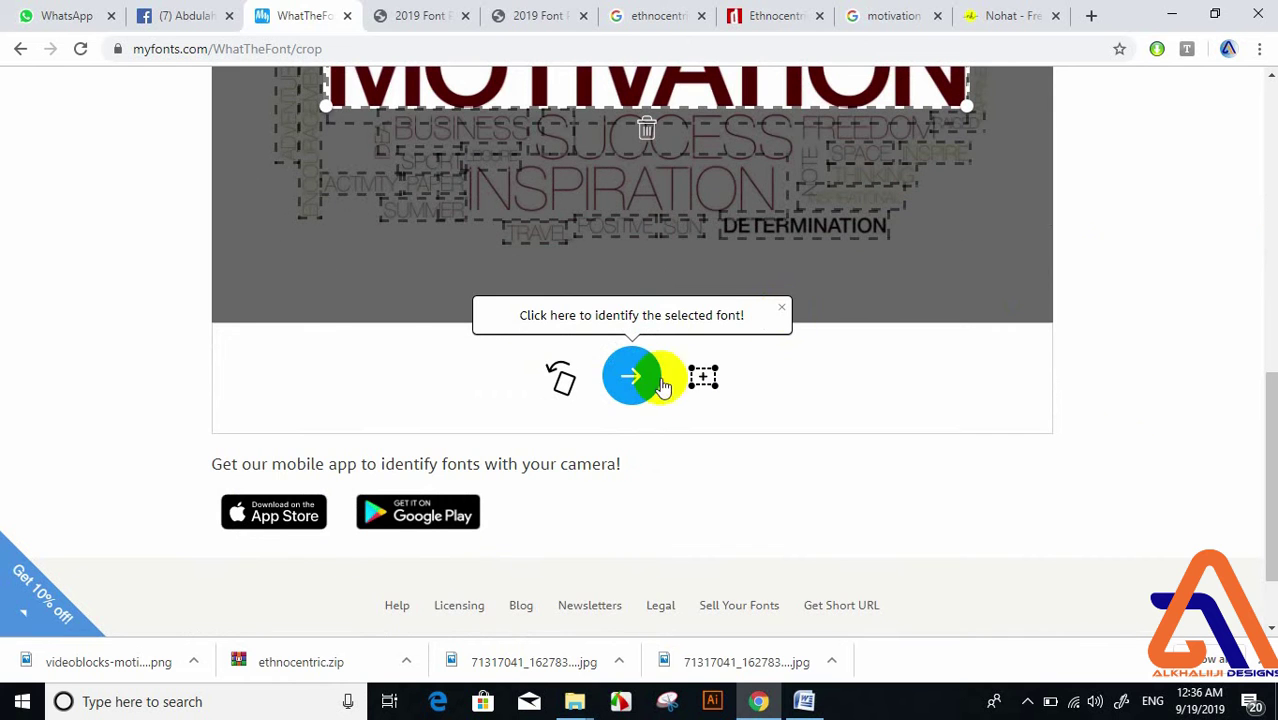
- Identify the cropped font and select the top match name, Sequel Sans Medium Display
{"action": "left_click", "coordinate": [628, 376]}
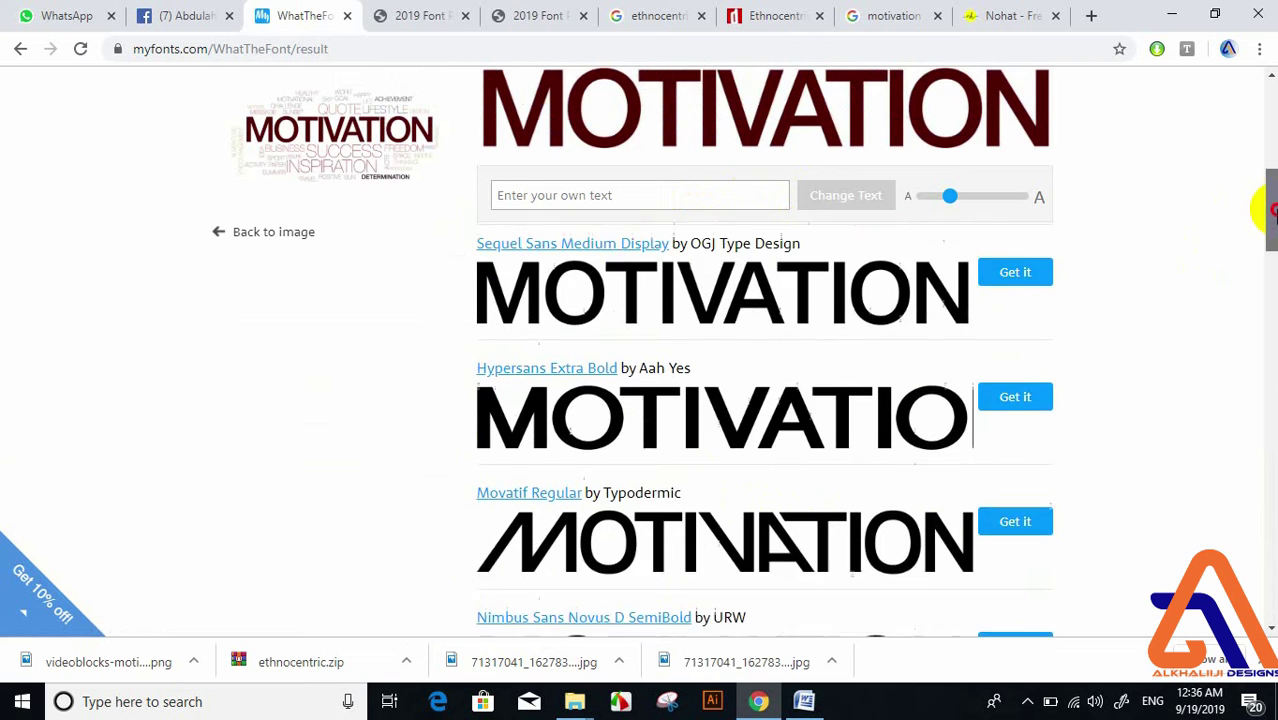
{"action": "scroll", "coordinate": [1266, 200], "scroll_direction": "up", "scroll_amount": 3}
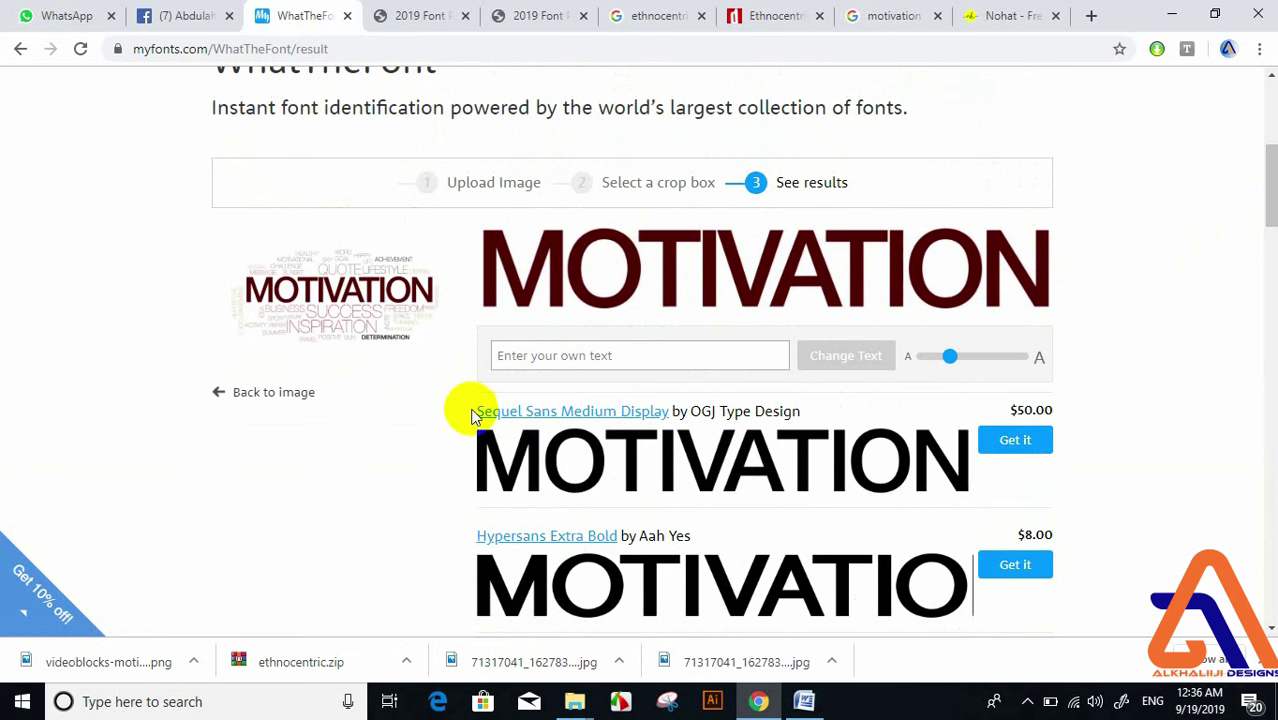
{"action": "triple_click", "coordinate": [474, 416]}
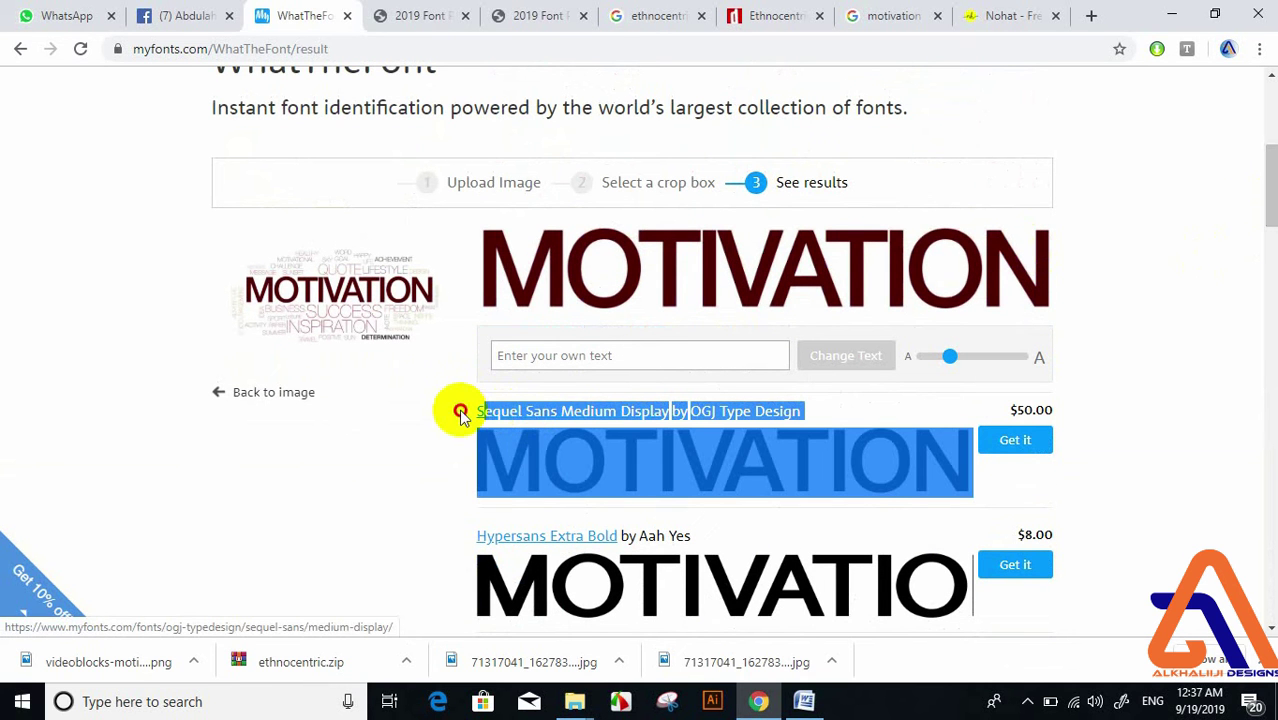
{"action": "left_click", "coordinate": [463, 416]}
{"action": "triple_click", "coordinate": [493, 416]}
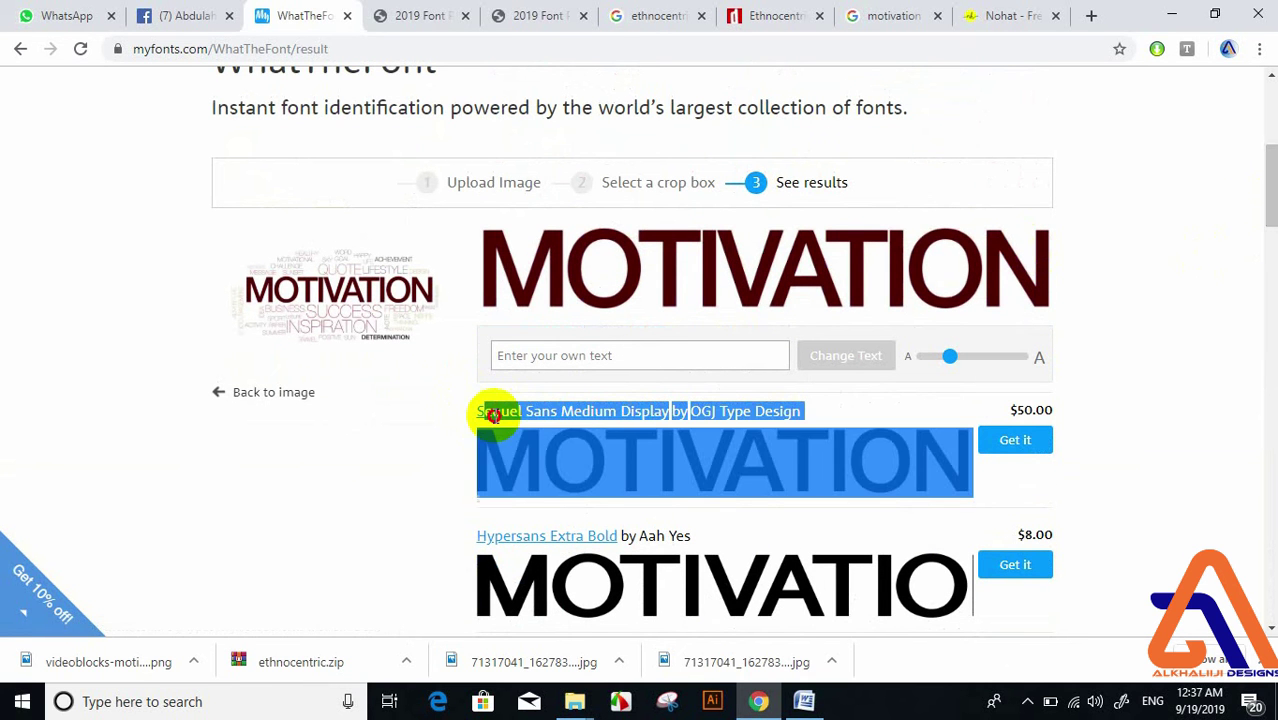
{"action": "left_click", "coordinate": [463, 414]}
{"action": "triple_click", "coordinate": [487, 410]}
{"action": "left_click", "coordinate": [463, 416]}
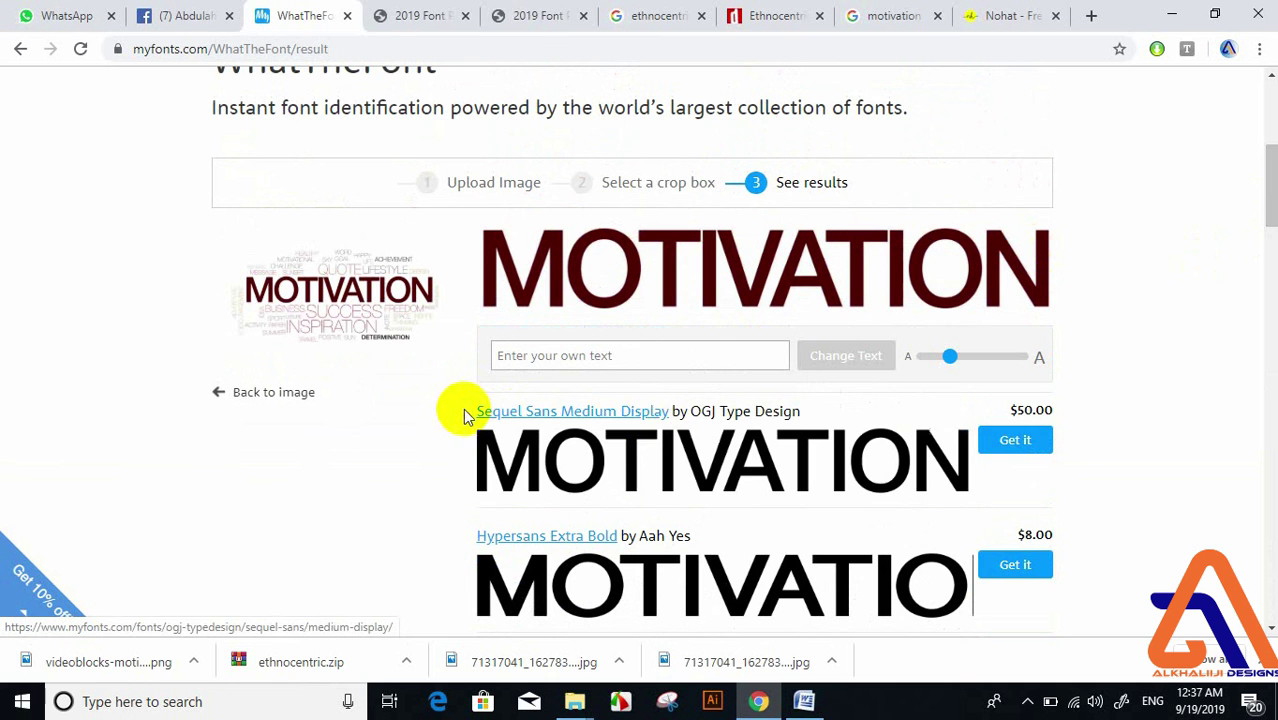
{"action": "left_click_drag", "start_coordinate": [669, 411], "coordinate": [481, 407]}
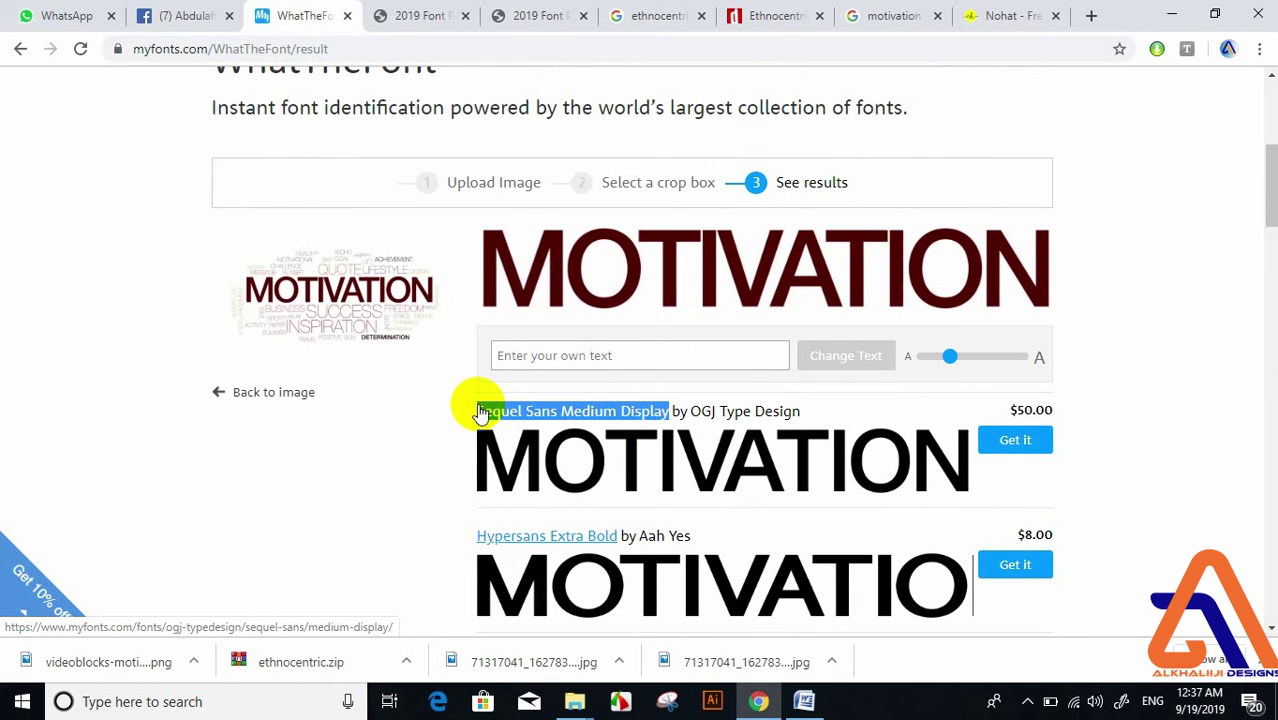
- In a new tab, search Google for 'sequel sans bold display font free download'
{"action": "left_click", "coordinate": [1092, 15]}
{"action": "type", "text": "g"}
{"action": "key", "text": "Return"}
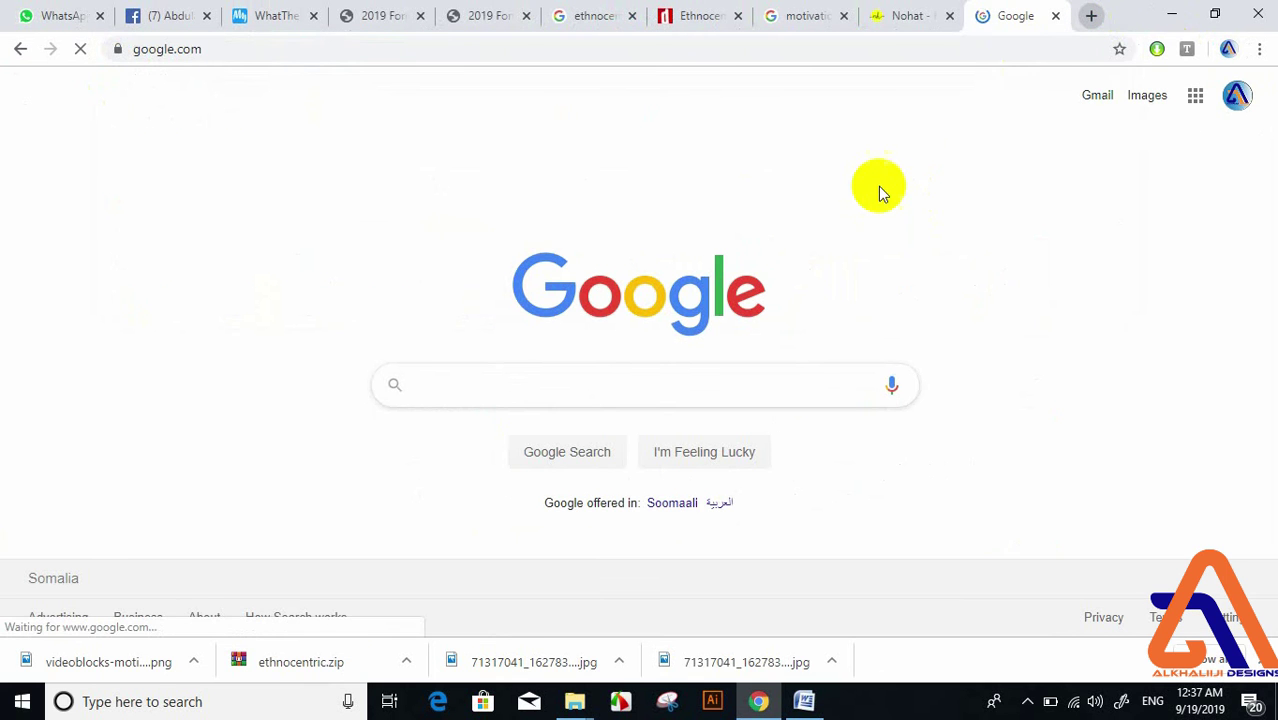
{"action": "type", "text": "Sequel Sans Medium Display "}
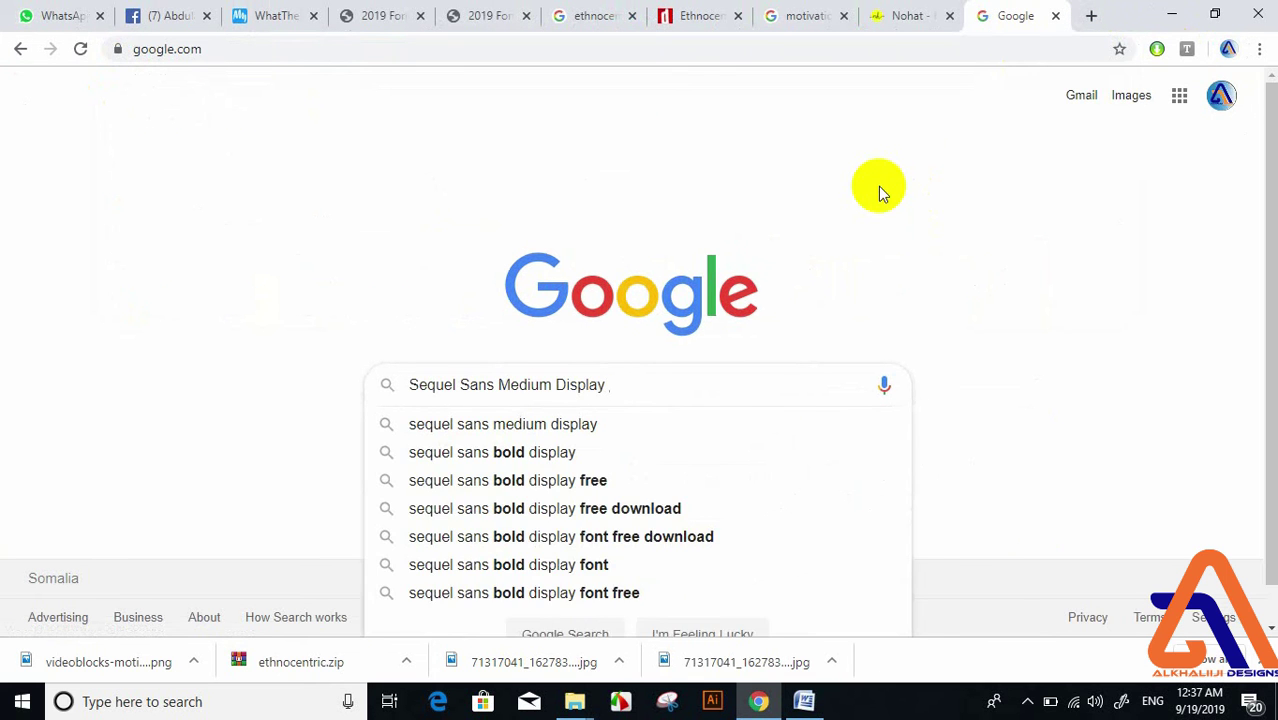
{"action": "type", "text": "font"}
{"action": "key", "text": "Down"}
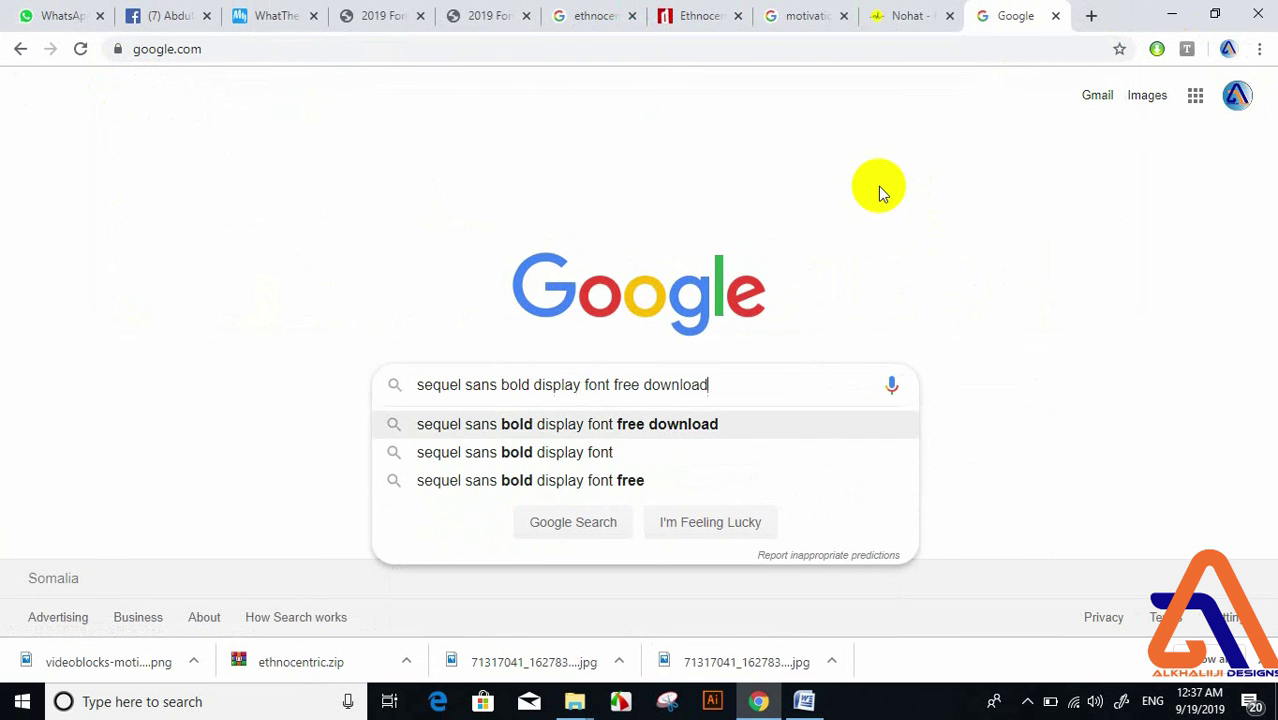
{"action": "key", "text": "Return"}
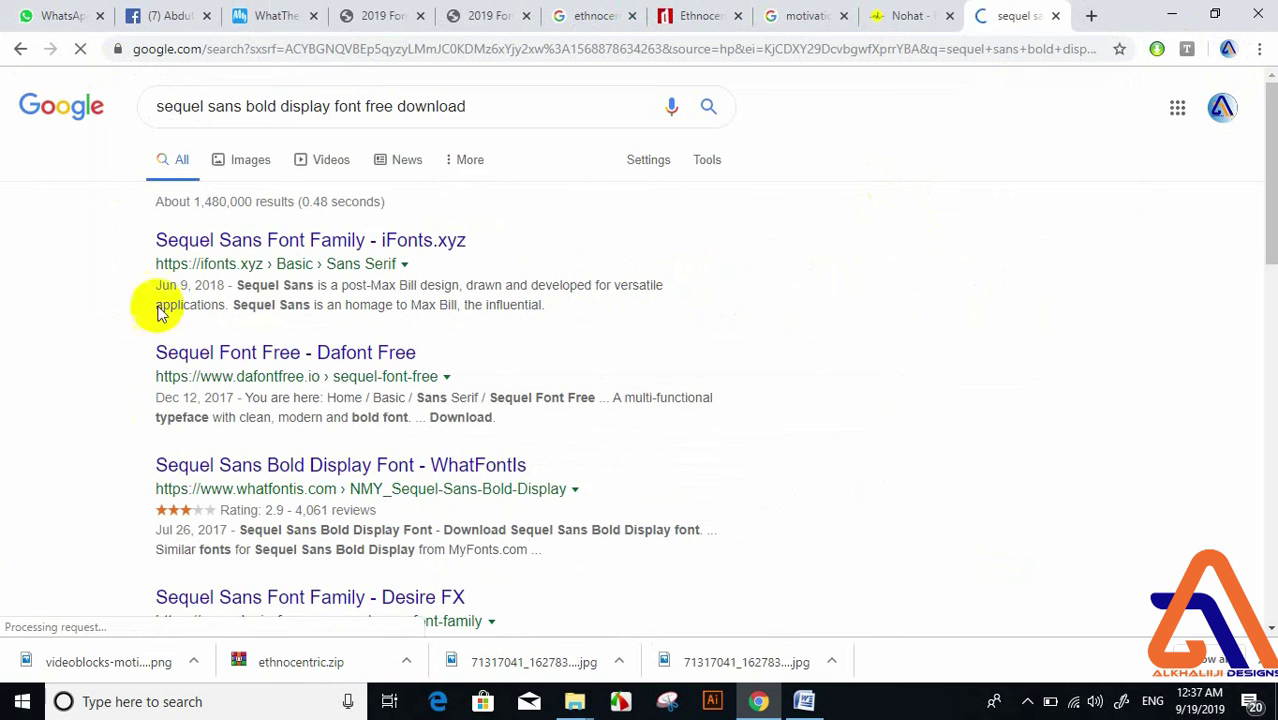
- Open the iFonts.xyz and Dafont Free Sequel results in new tabs
{"action": "right_click", "coordinate": [240, 250]}
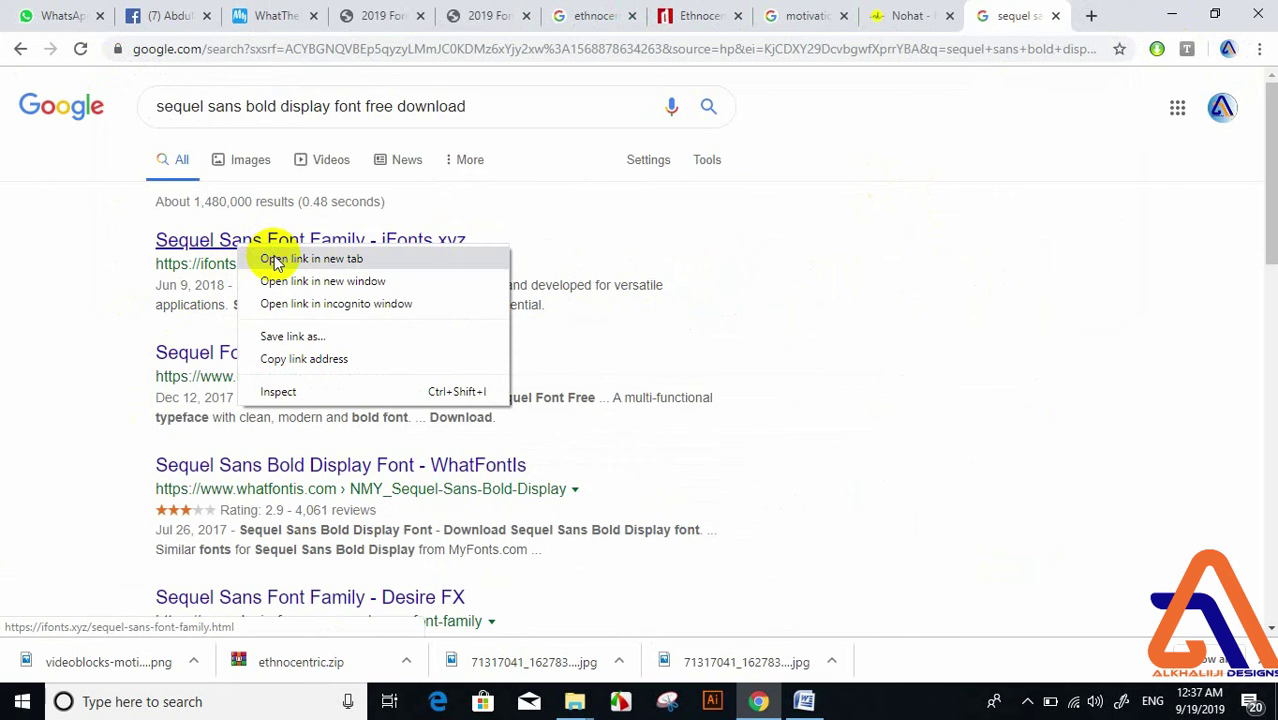
{"action": "left_click", "coordinate": [275, 260]}
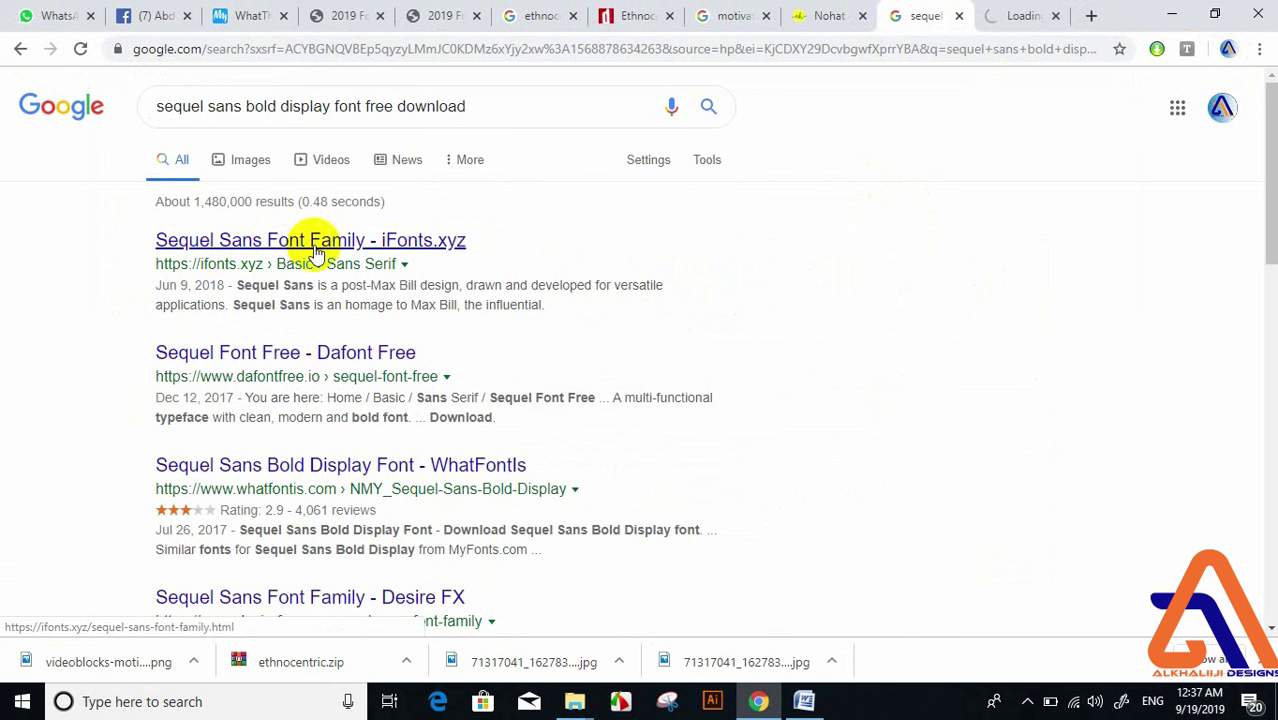
{"action": "right_click", "coordinate": [310, 357]}
{"action": "left_click", "coordinate": [337, 362]}
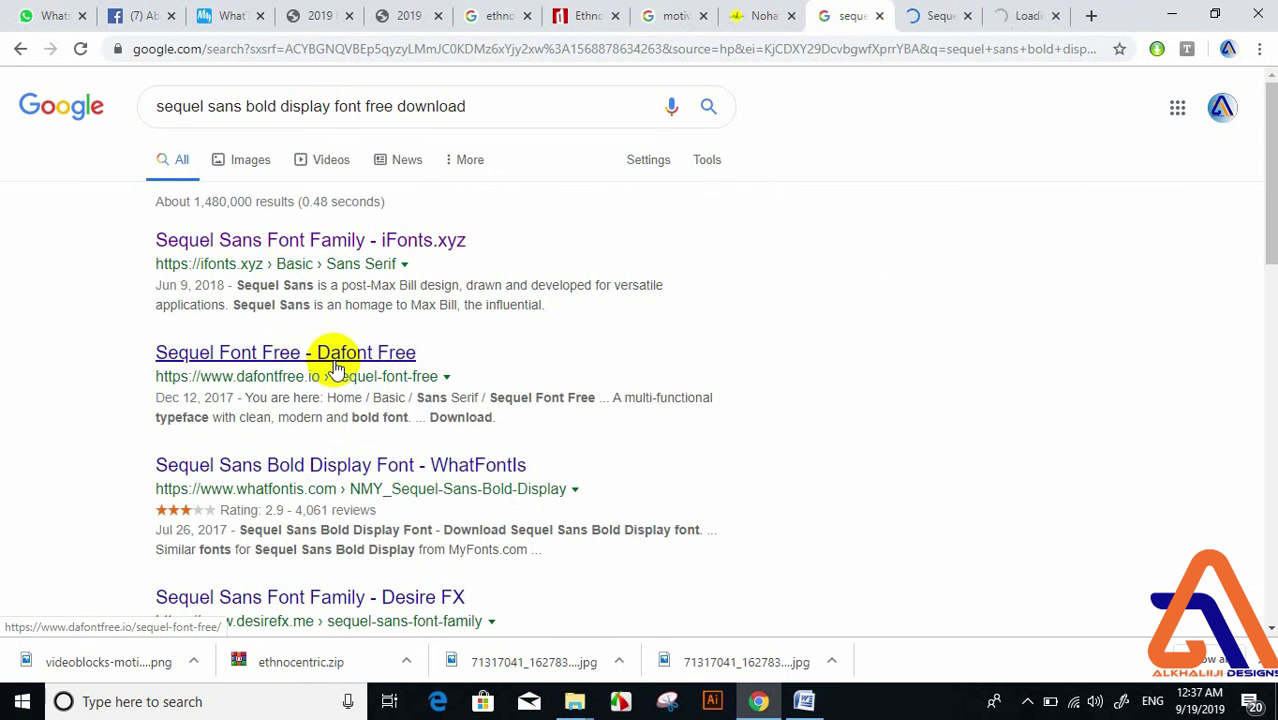
- Check both new tabs, then return to the iFonts Sequel Sans Font Family page
{"action": "left_click", "coordinate": [930, 10]}
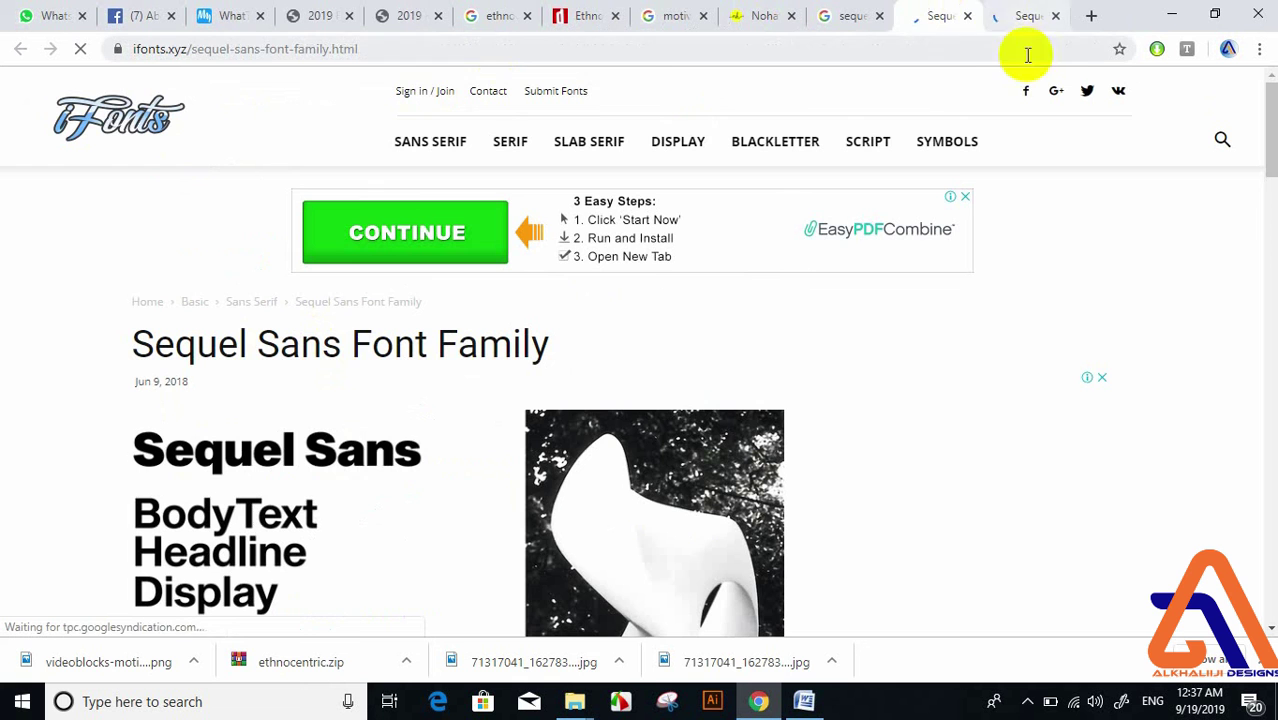
{"action": "left_click", "coordinate": [1040, 12]}
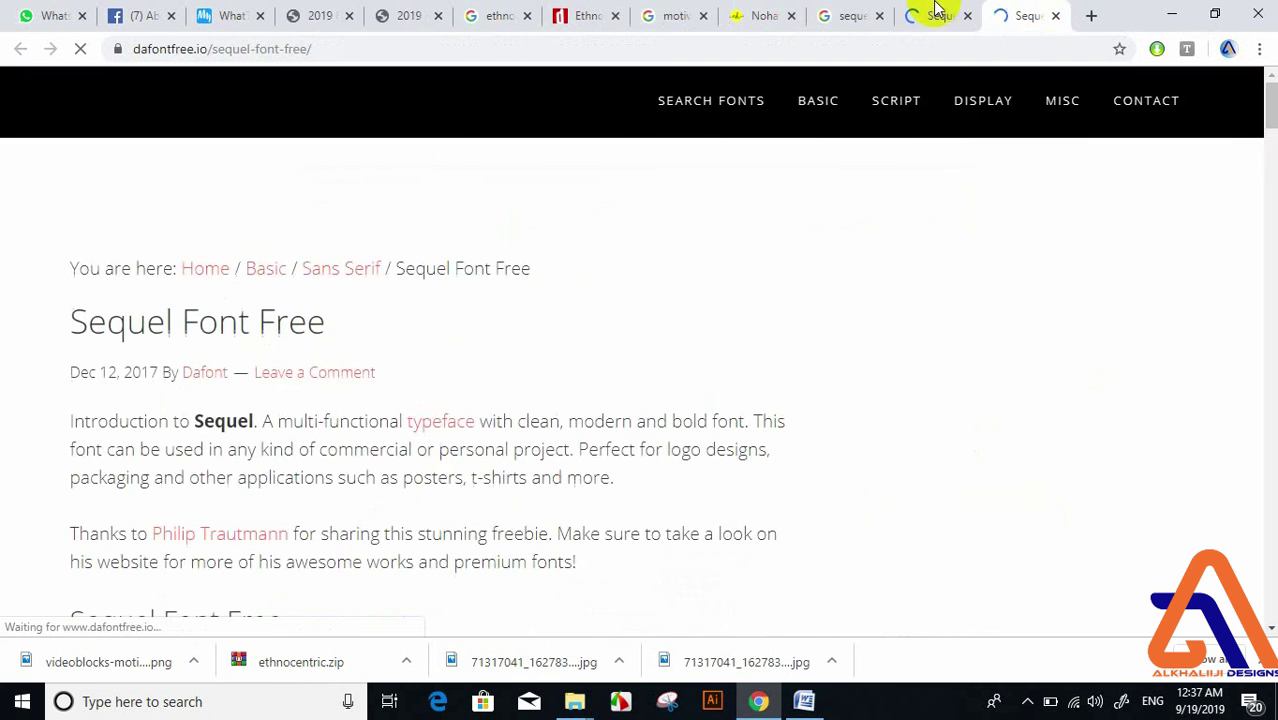
{"action": "left_click", "coordinate": [936, 14]}
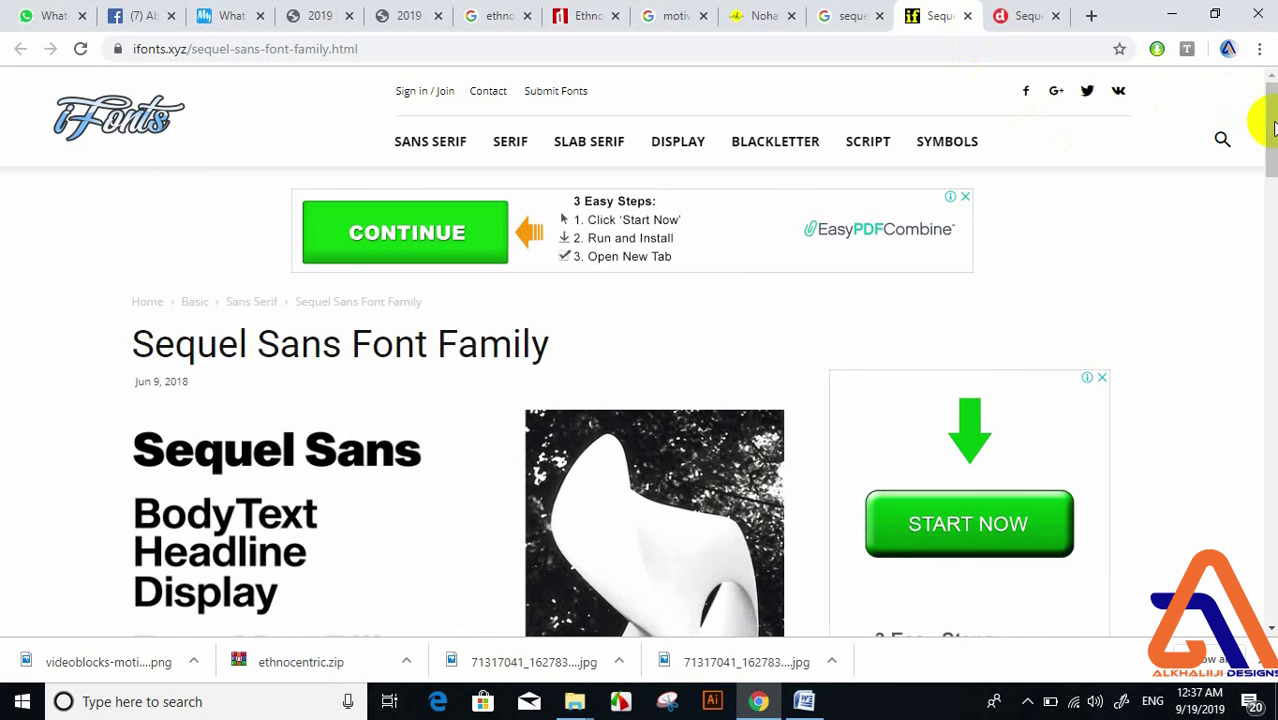
{"action": "left_click_drag", "start_coordinate": [1266, 130], "coordinate": [1256, 310]}
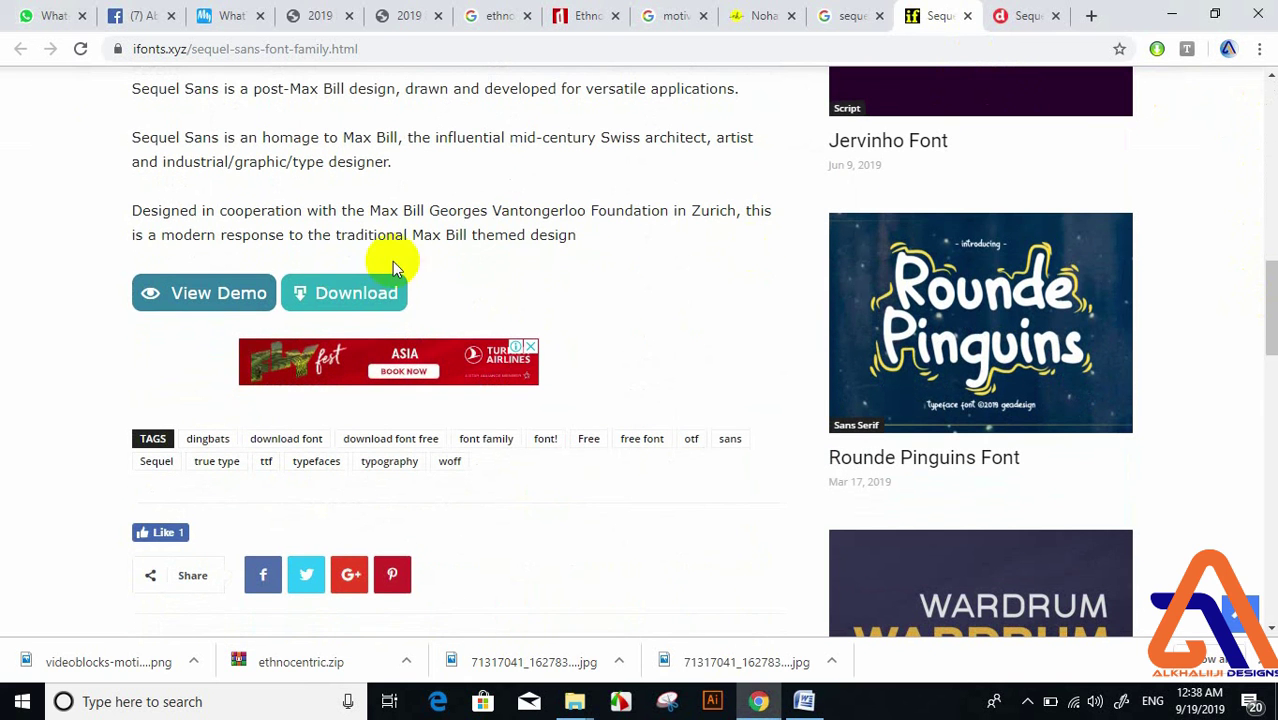
- Download Sequel_Sans.rar (7.15 MB) through iFonts' link to the gfxfile page
{"action": "left_click", "coordinate": [350, 293]}
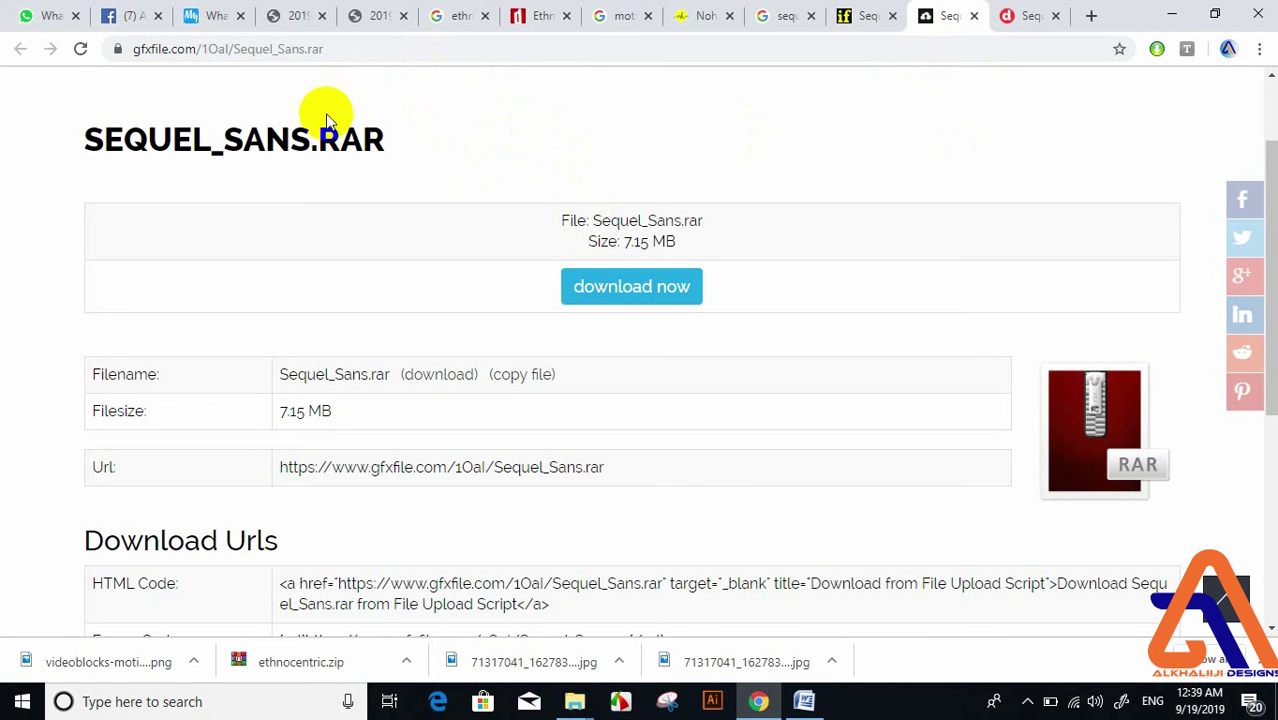
{"action": "left_click", "coordinate": [610, 288]}
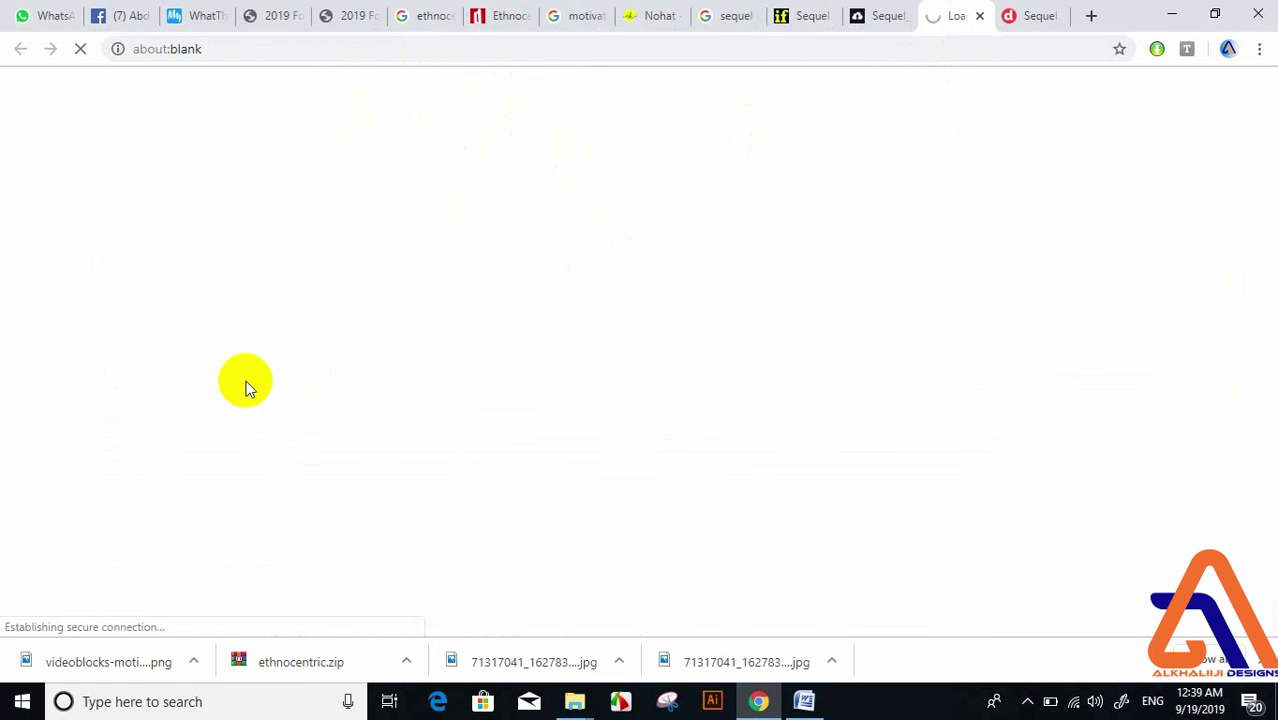